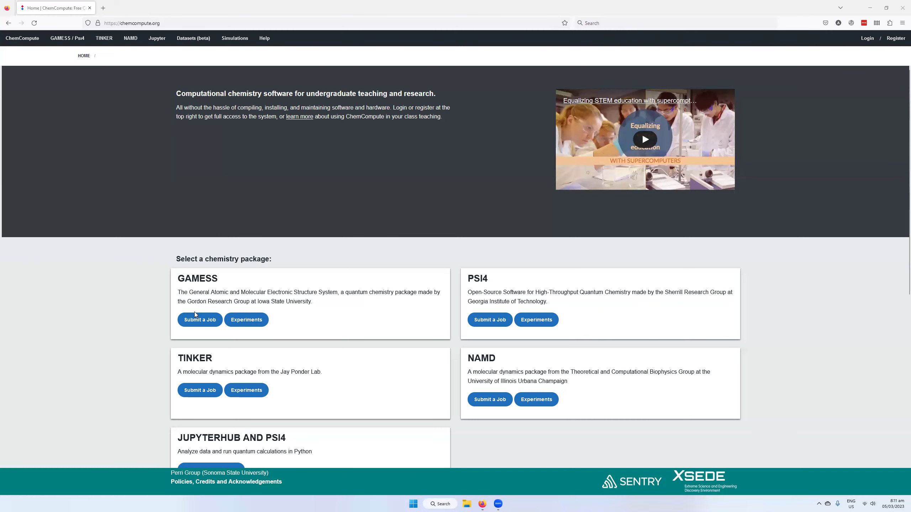
Step: Start a new GAMESS job submission from the ChemCompute page
scroll(252, 308, down, 3)
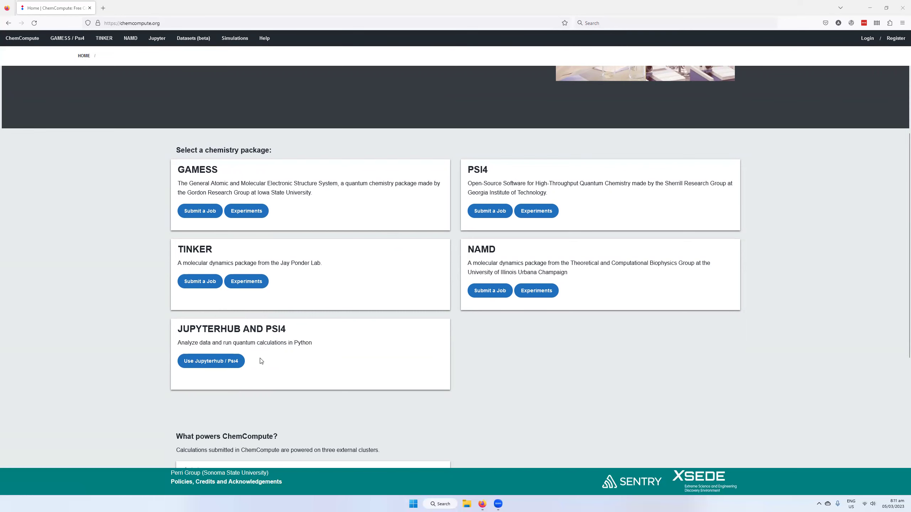
scroll(261, 361, down, 5)
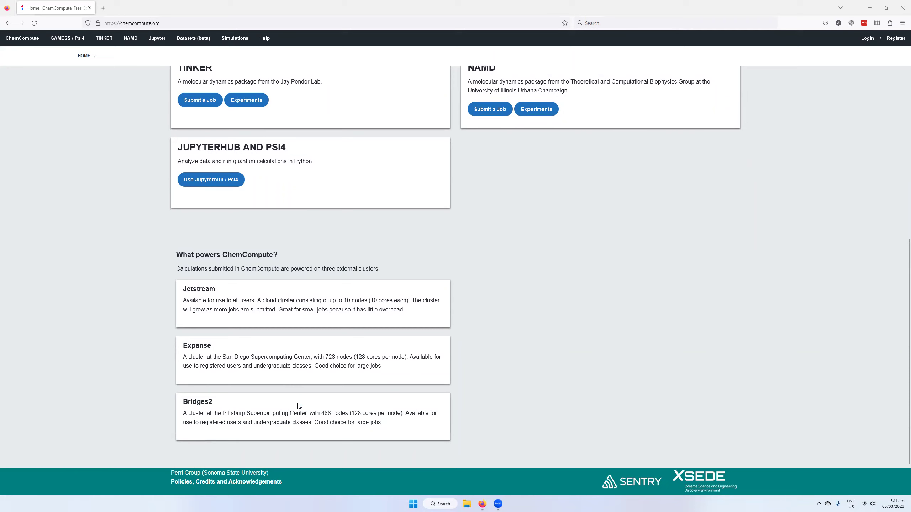
scroll(299, 405, up, 8)
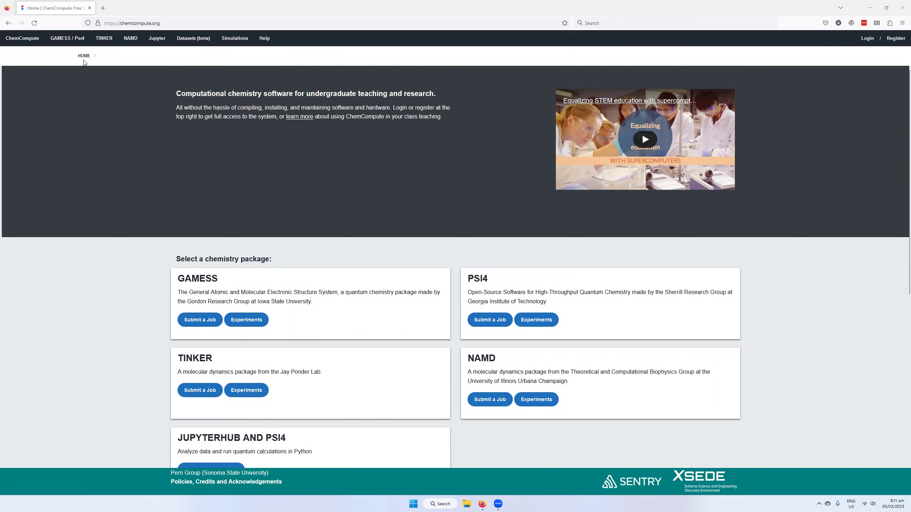
mouse_move(61, 30)
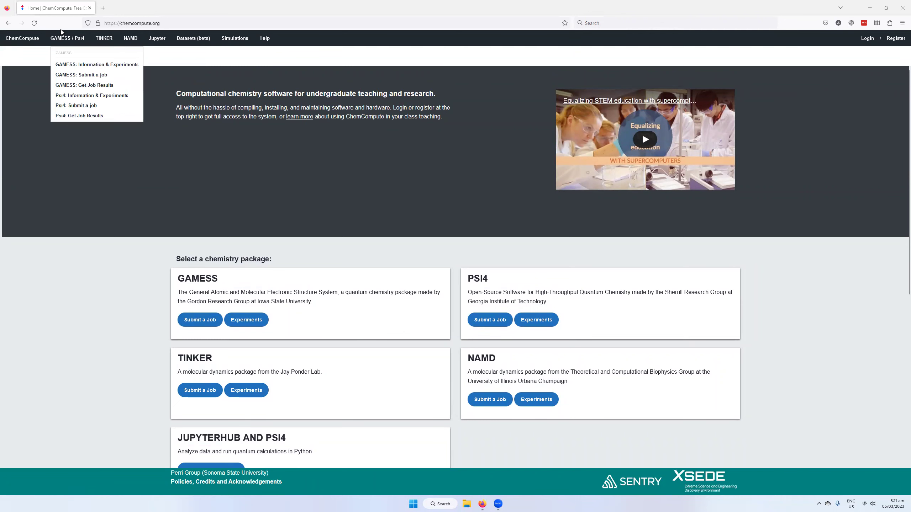
click(201, 319)
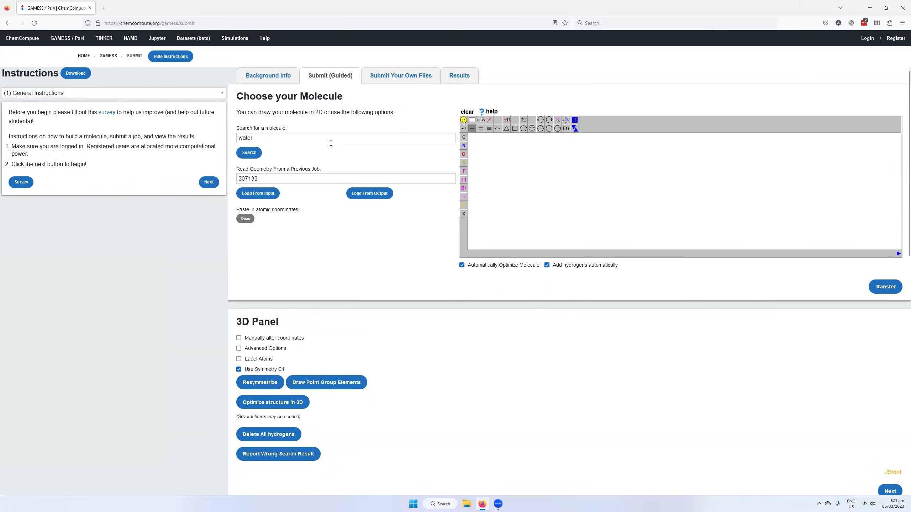
Step: Skim the GAMESS Background Info, then return to the Submit (Guided) page
click(288, 82)
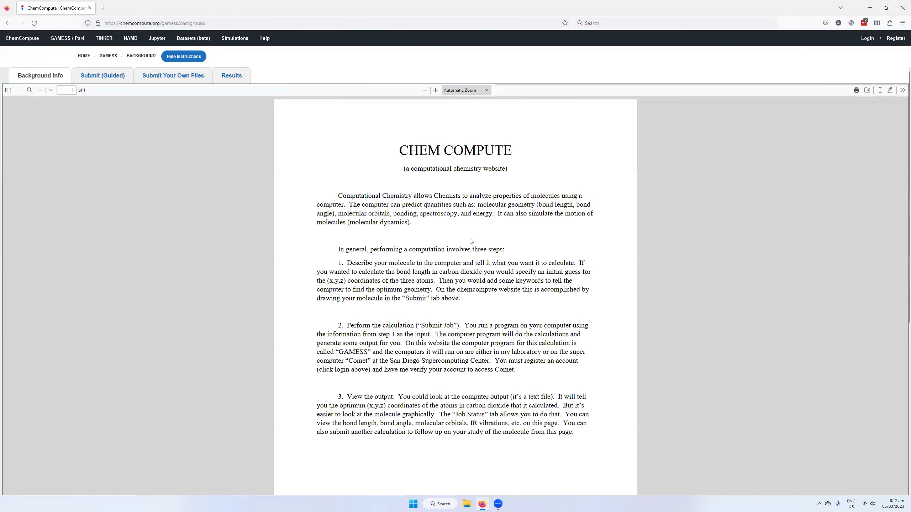
scroll(471, 241, down, 6)
scroll(472, 241, up, 6)
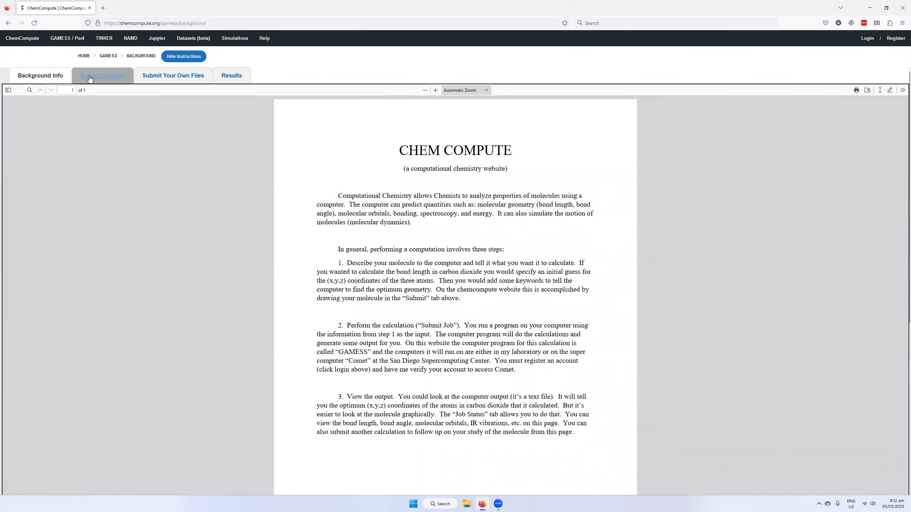
click(103, 76)
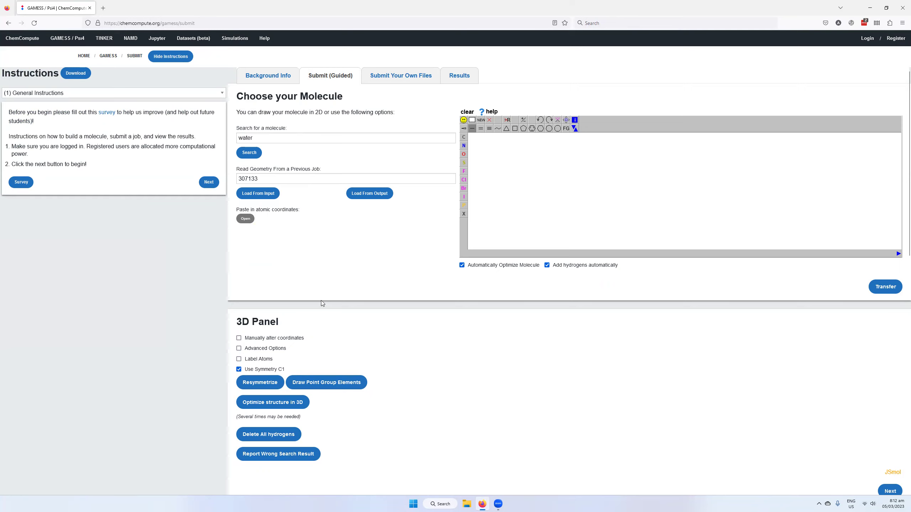
scroll(391, 318, down, 3)
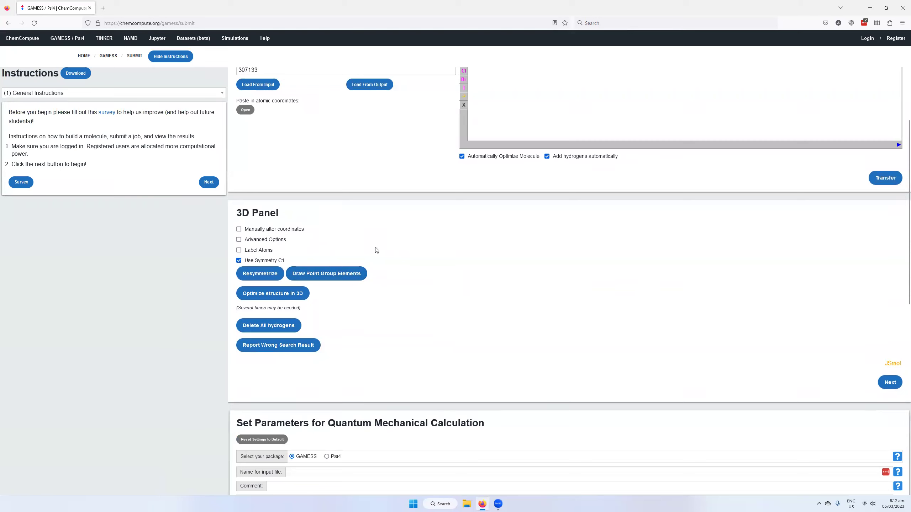
scroll(373, 249, up, 3)
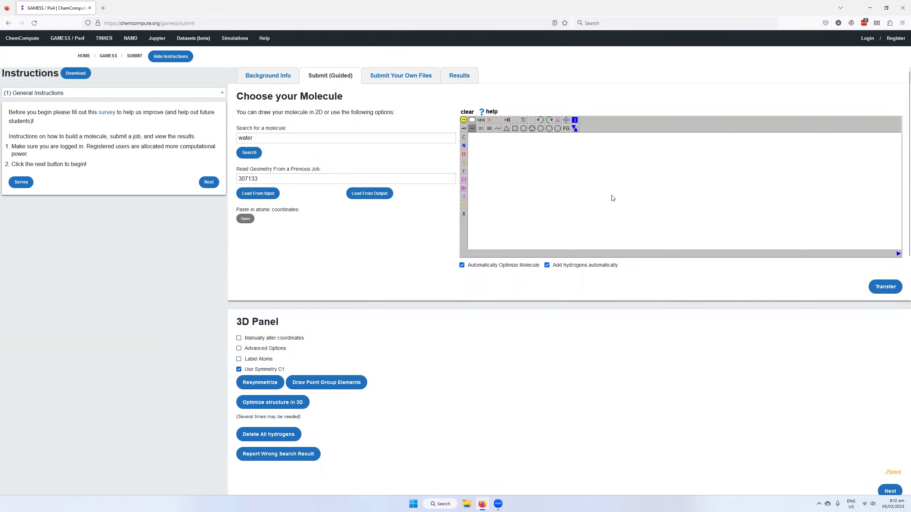
scroll(364, 174, down, 8)
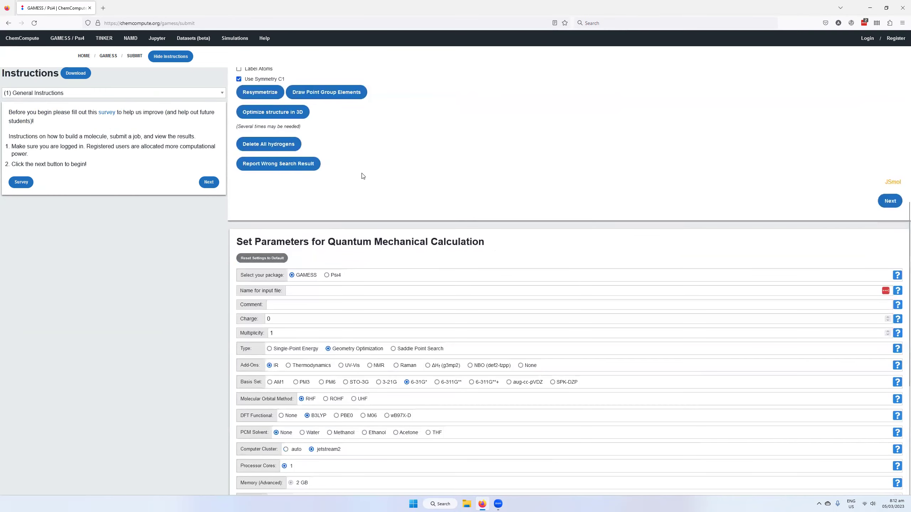
scroll(363, 176, down, 6)
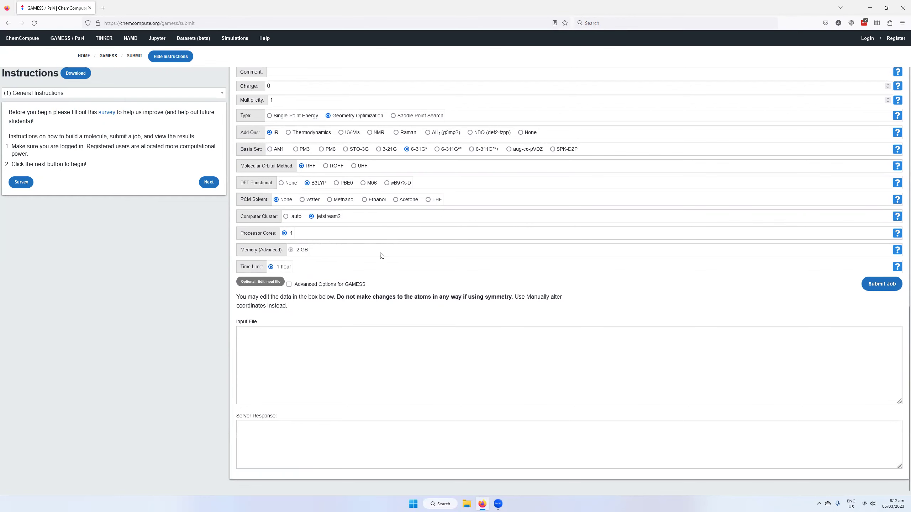
scroll(405, 302, up, 10)
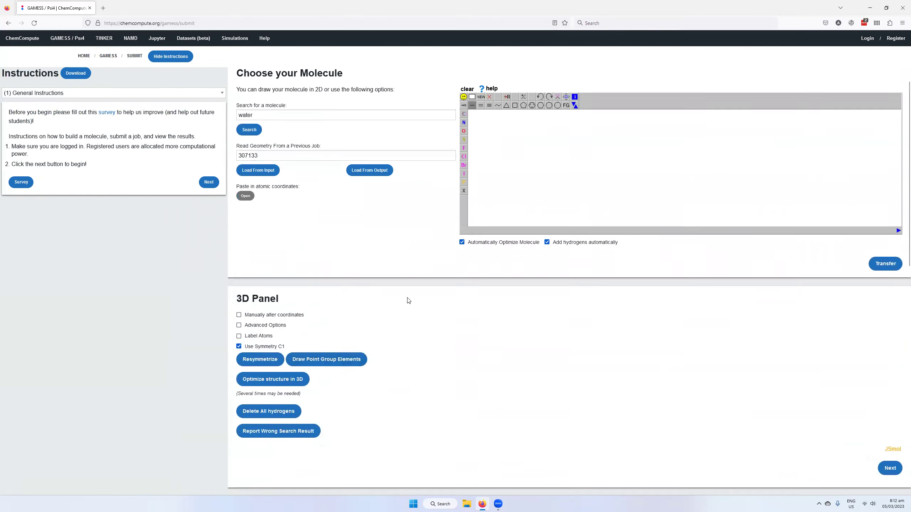
scroll(408, 300, up, 1)
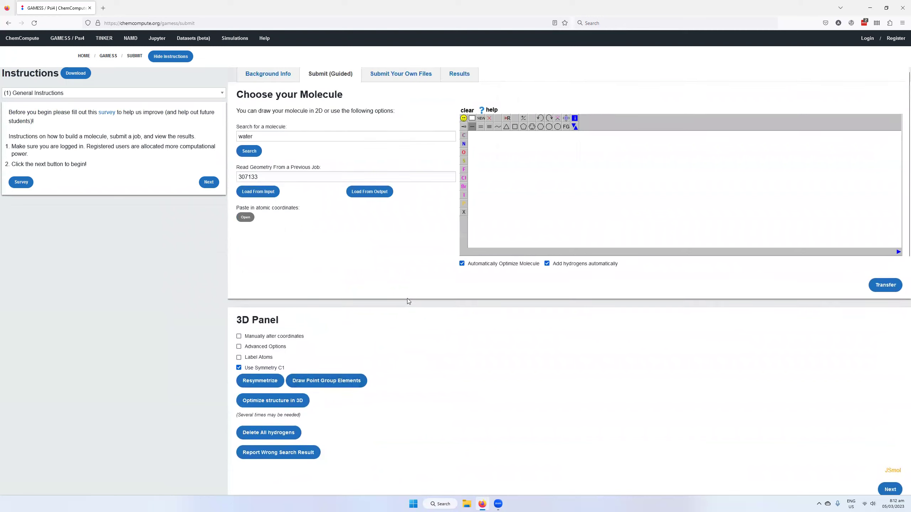
Step: Show the Submit Your Own Files form for uploading a GAMESS input file
click(400, 74)
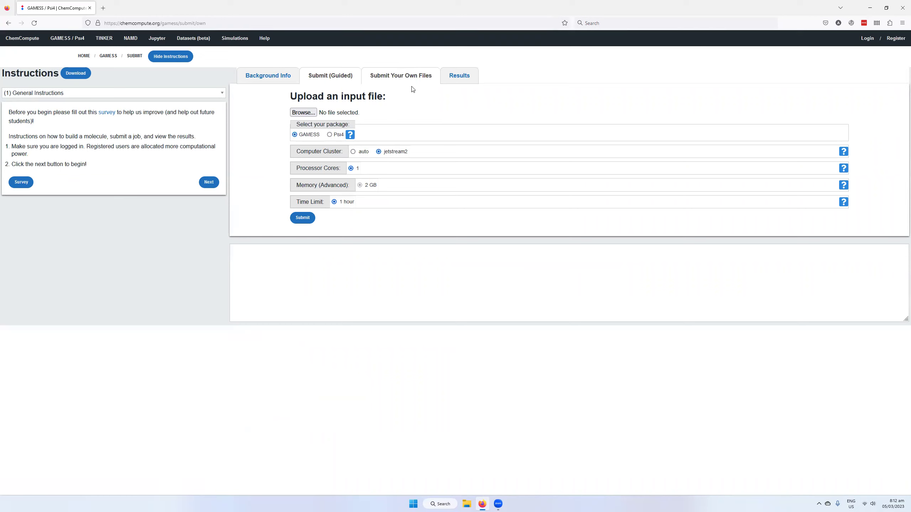
click(337, 80)
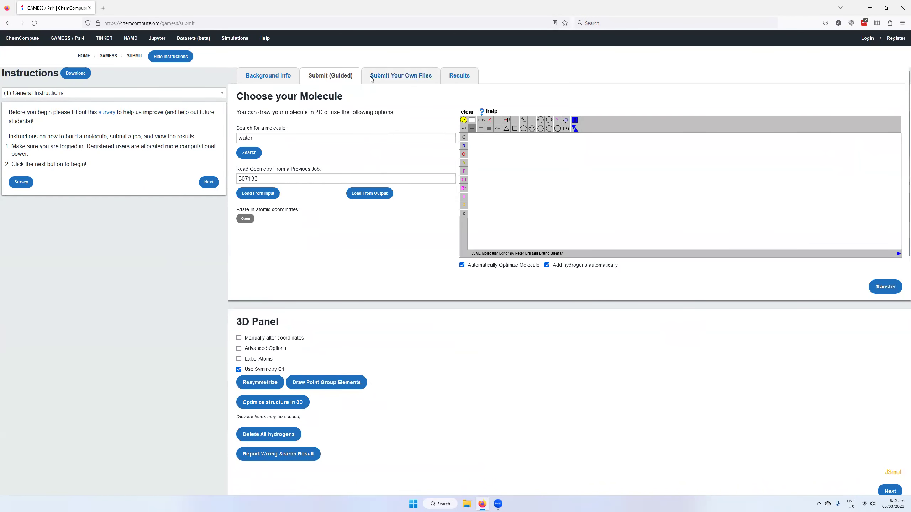
click(379, 79)
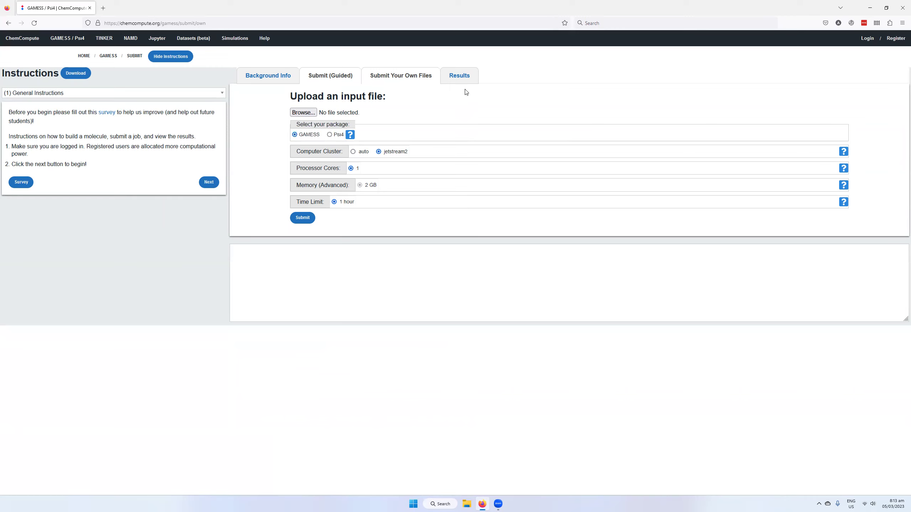
Step: Open and scroll through the results of job 307133
click(467, 79)
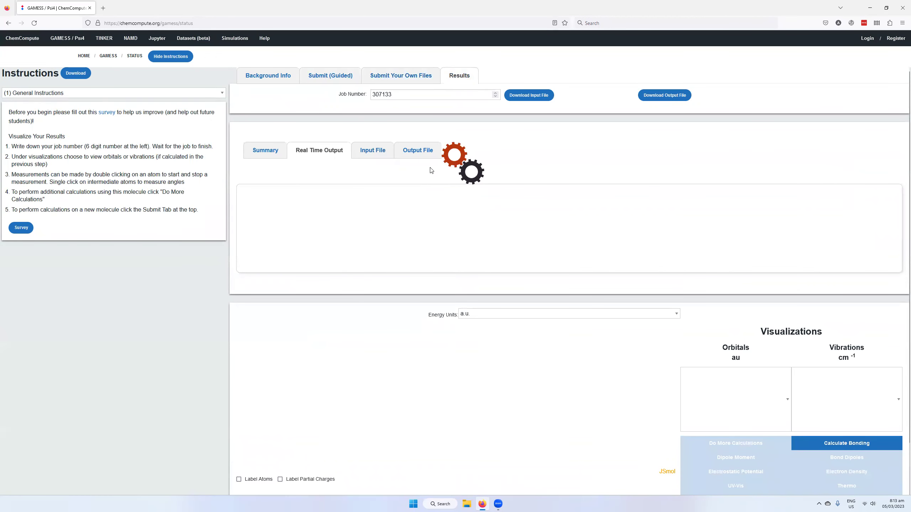
scroll(431, 169, down, 2)
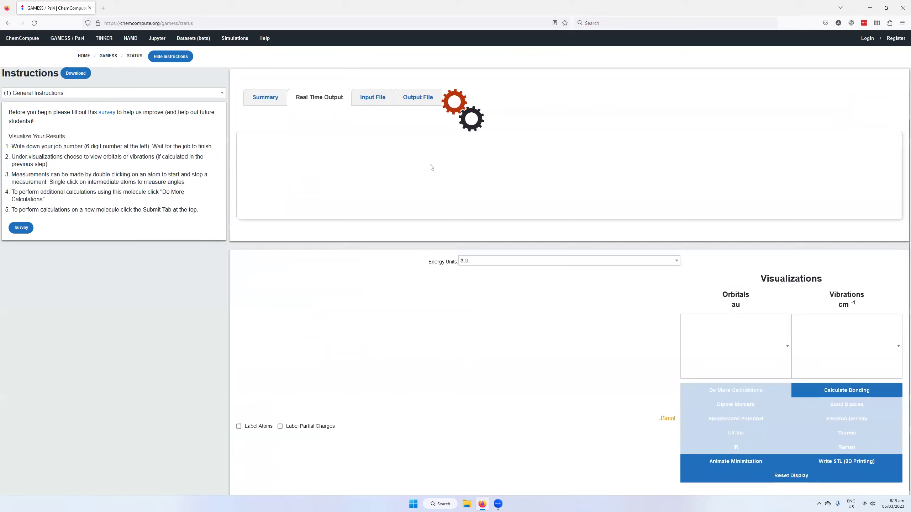
scroll(431, 168, up, 2)
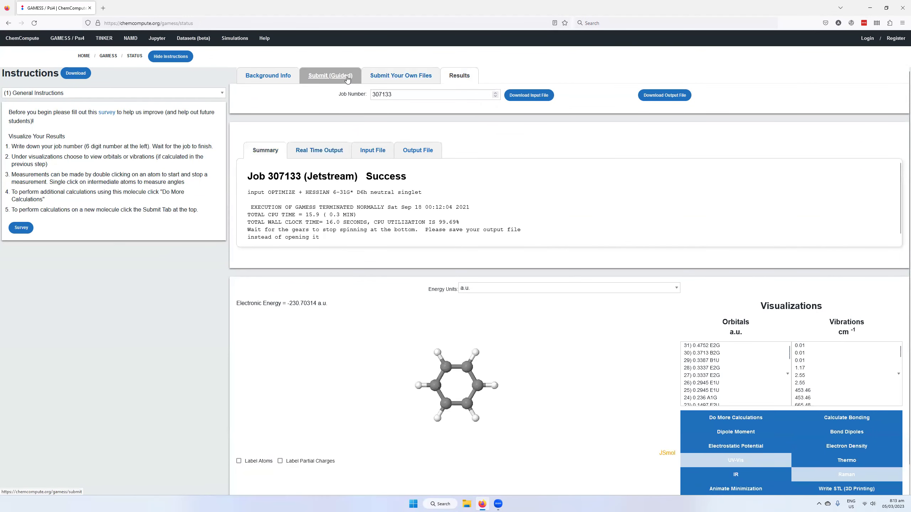
scroll(519, 225, down, 1)
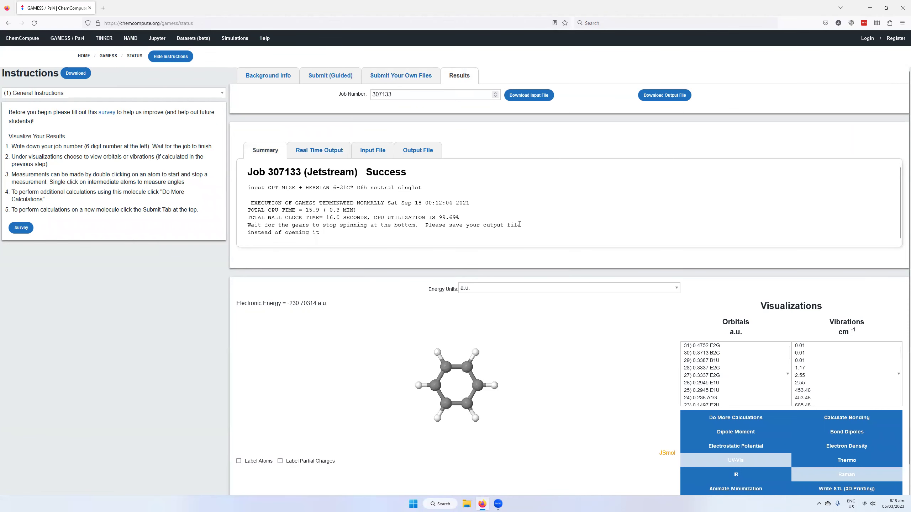
scroll(520, 224, down, 1)
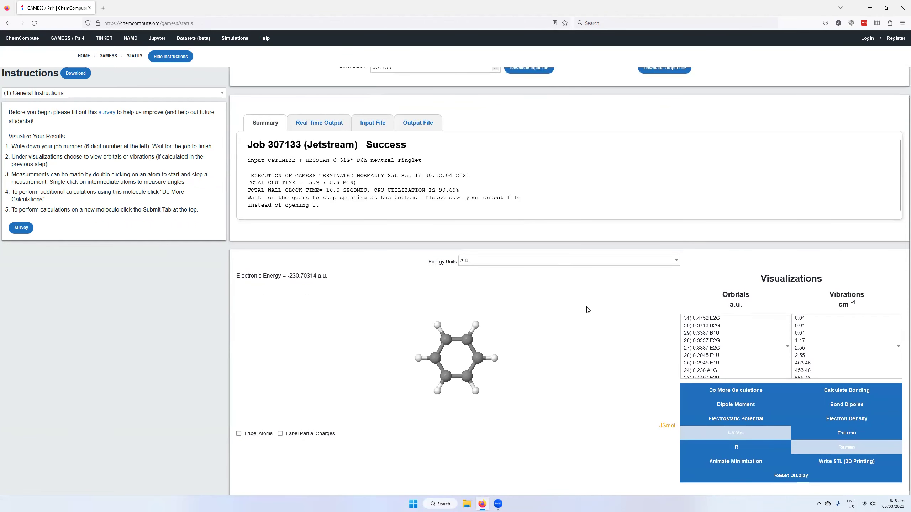
scroll(735, 344, down, 3)
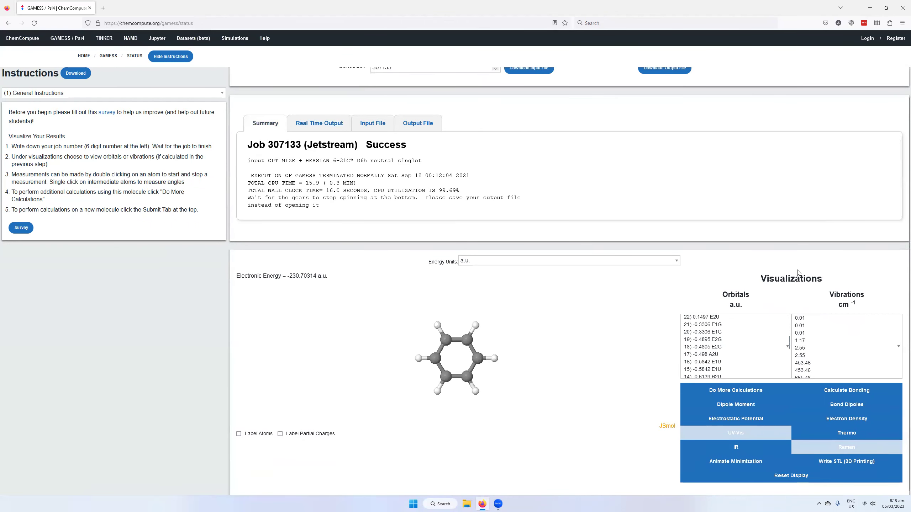
scroll(749, 341, up, 2)
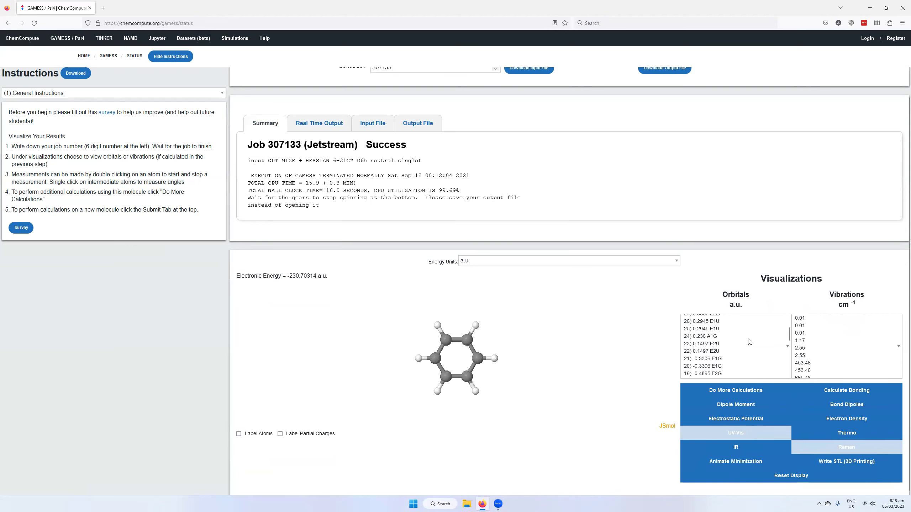
Step: Display orbital 22 (E2U) on the benzene molecule and rotate it to inspect
click(745, 355)
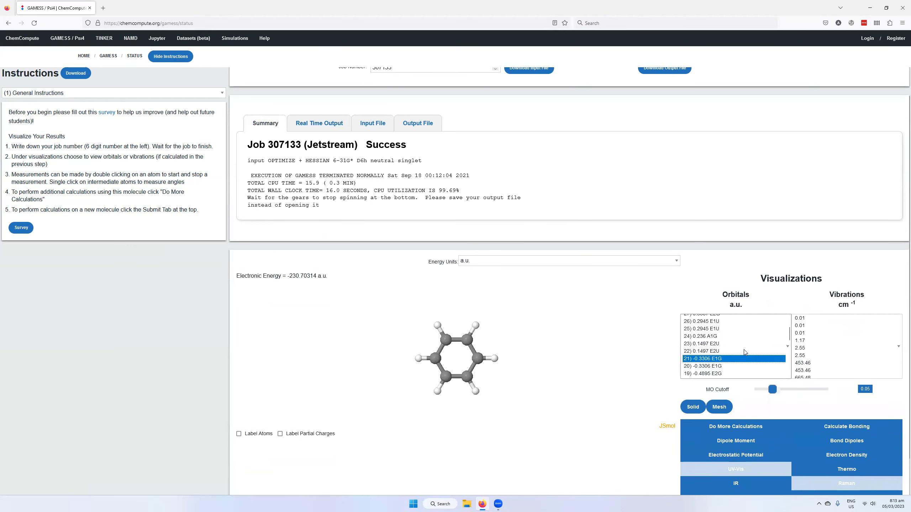
click(744, 351)
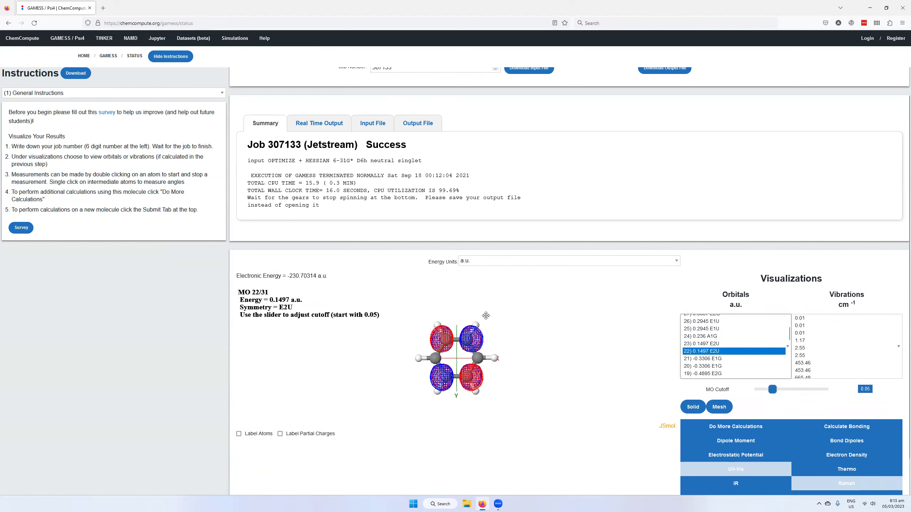
drag(486, 316, 517, 379)
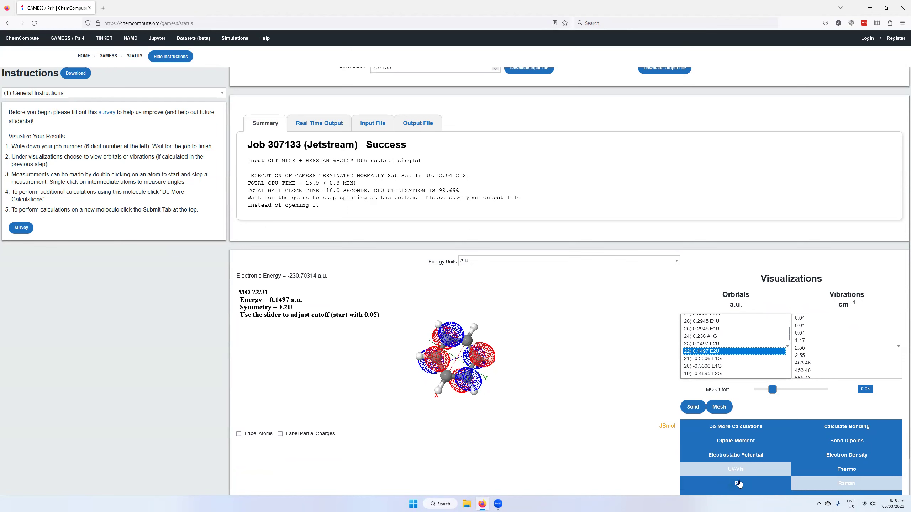
Step: Show the calculated IR spectrum and scroll to view it
click(738, 484)
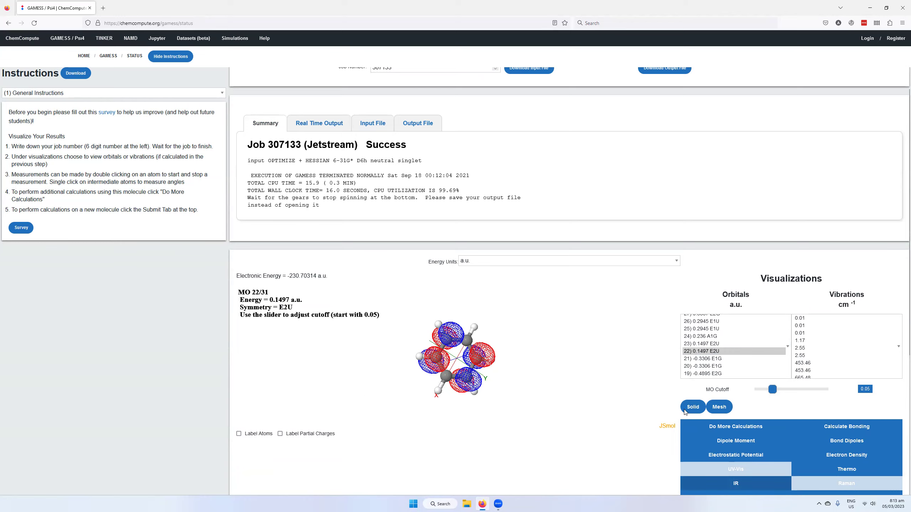
scroll(514, 349, down, 5)
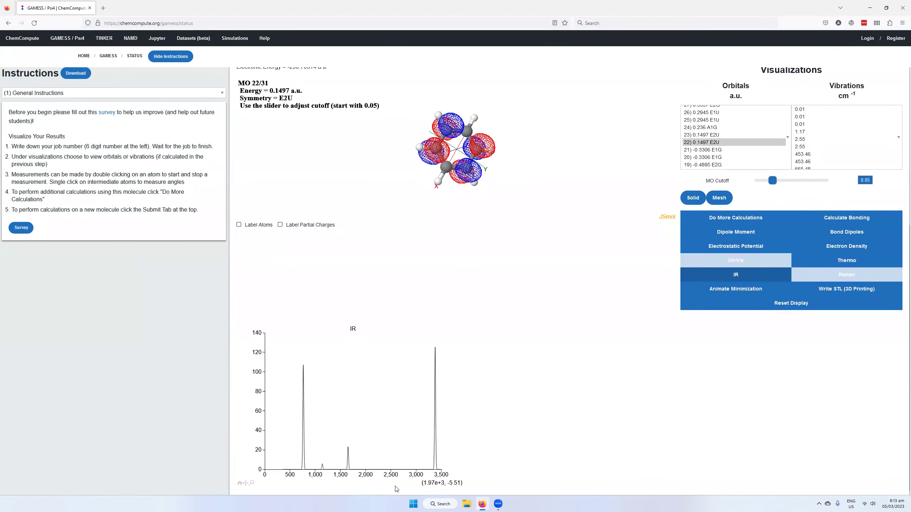
scroll(594, 468, up, 6)
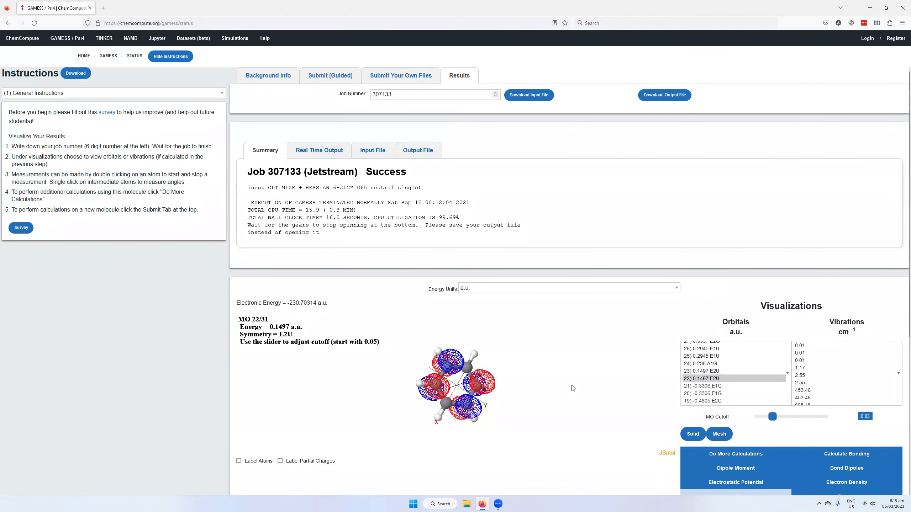
Step: Open the Register sign-up form and enter a username, e-mail address and password
click(896, 39)
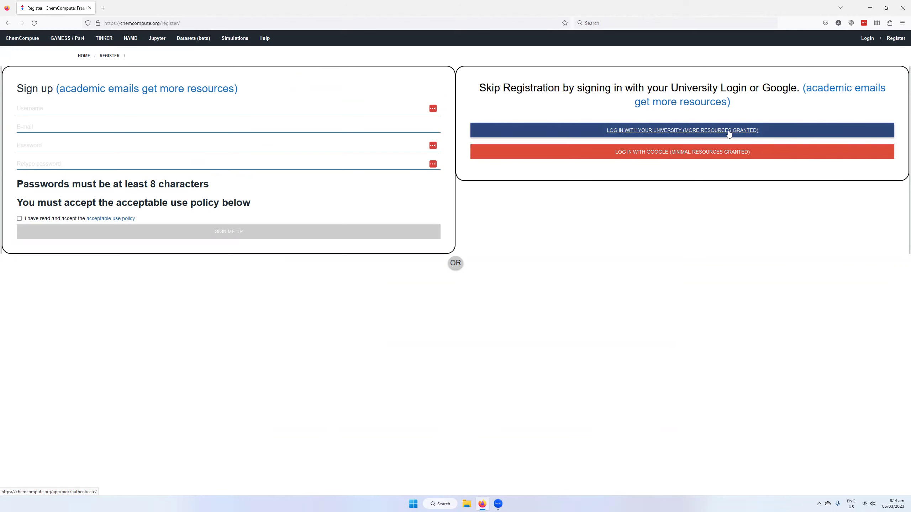
click(133, 105)
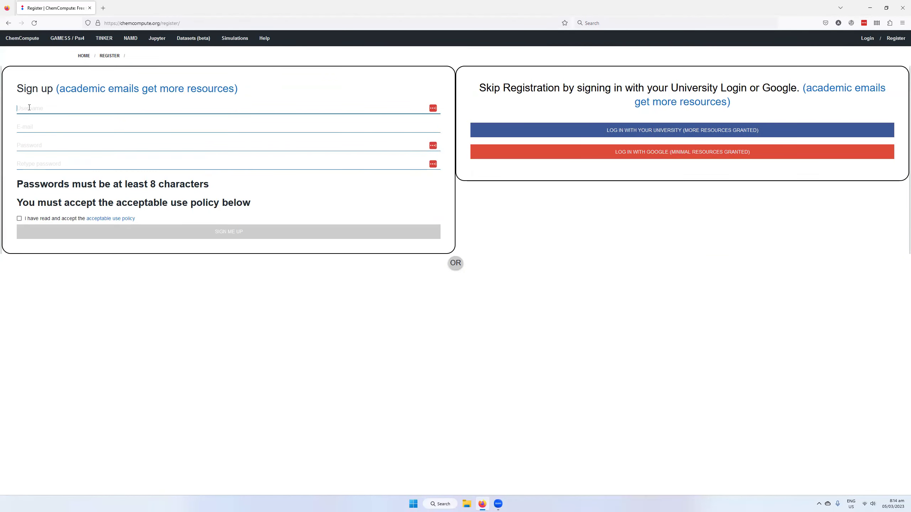
click(55, 132)
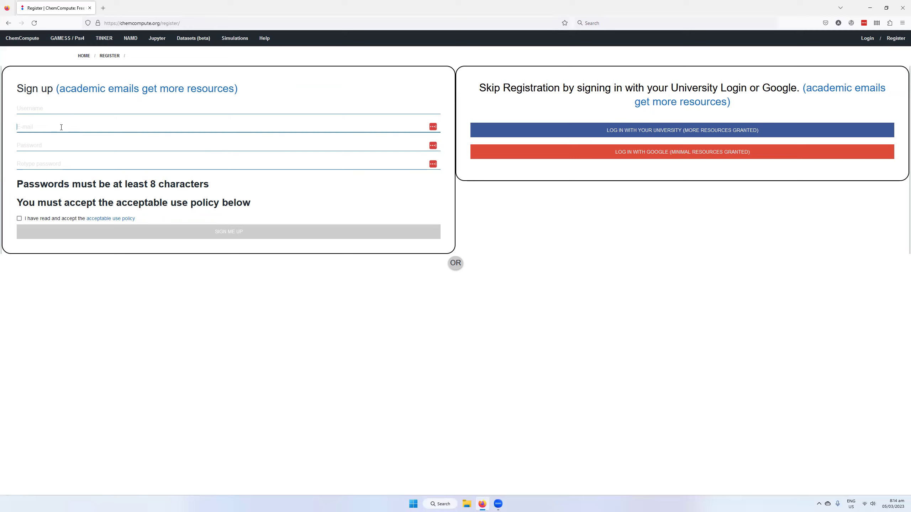
click(65, 143)
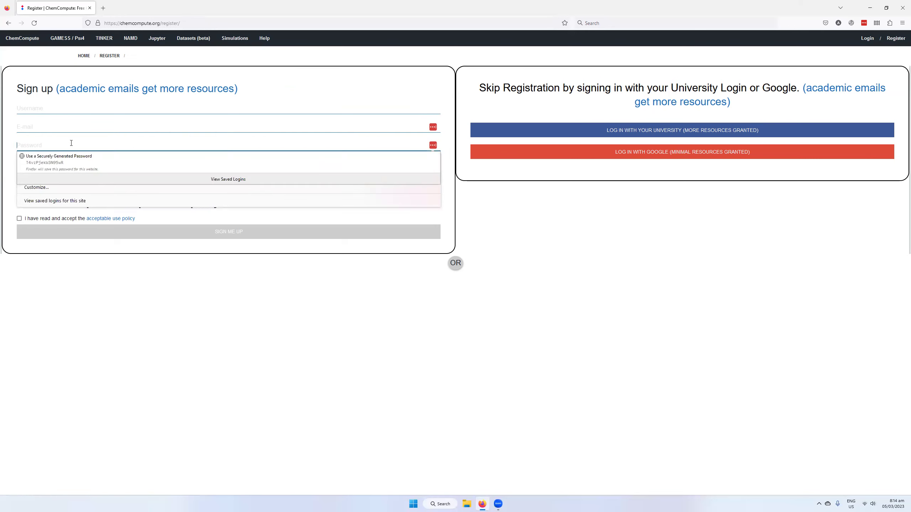
click(10, 164)
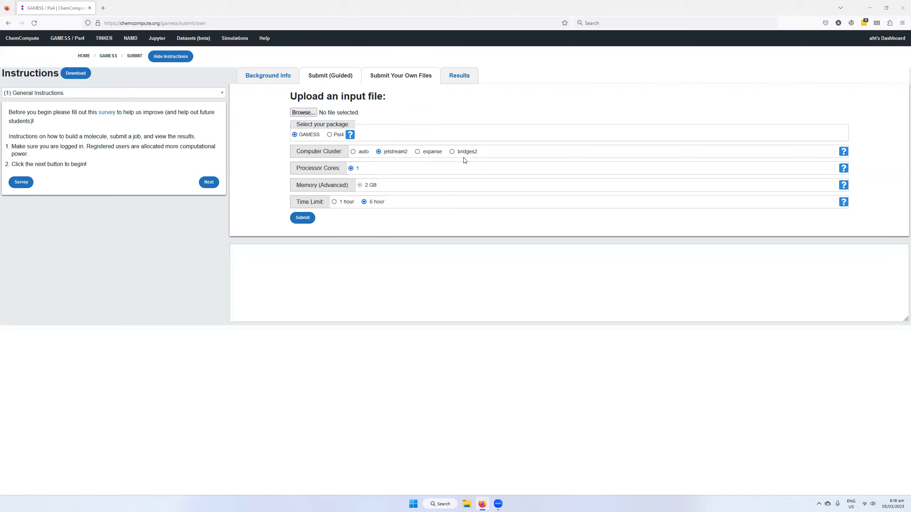
Step: Choose bridges2 as the Computer Cluster for the uploaded input file
double_click(432, 152)
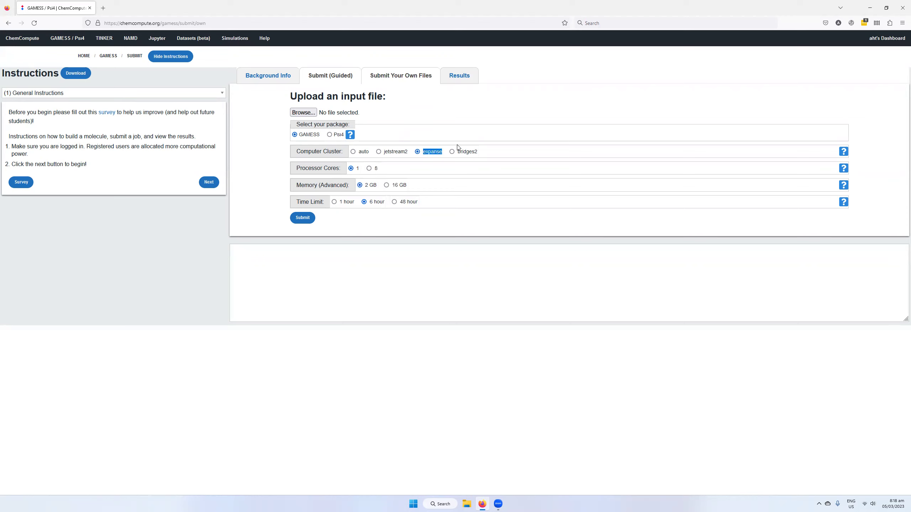
click(465, 153)
click(465, 152)
Step: Load the water molecule on the guided page and continue to parameters
click(323, 79)
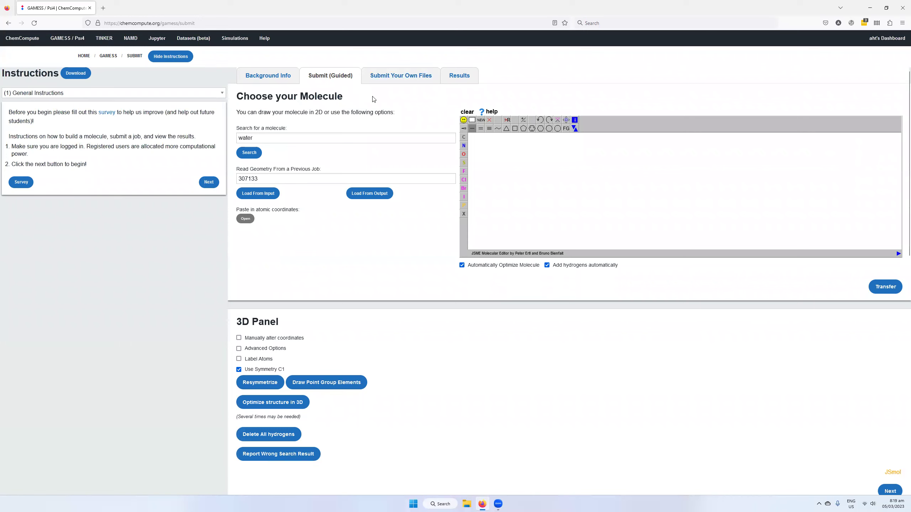
click(246, 154)
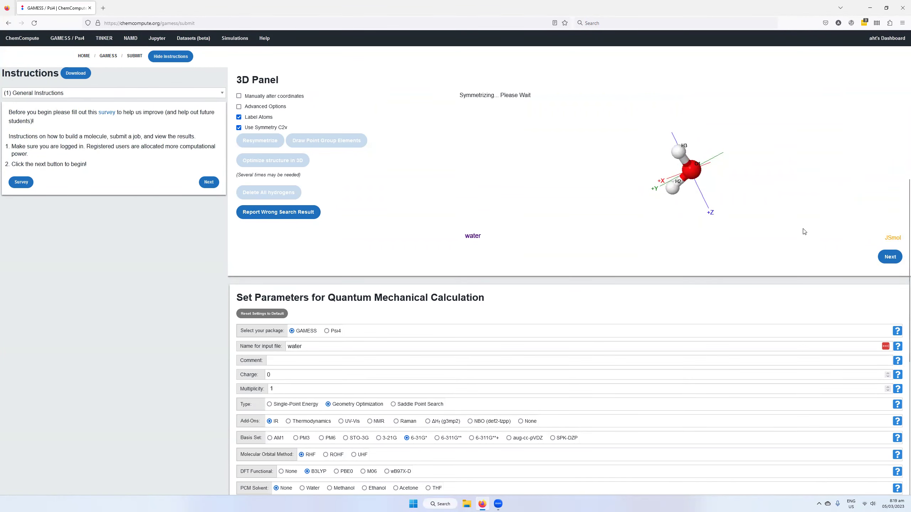
click(890, 257)
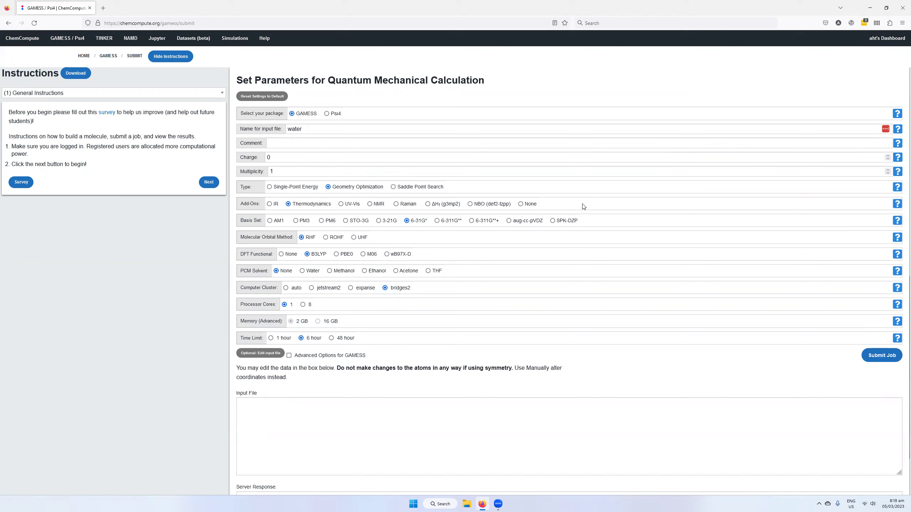
Step: Choose the IR add-on and 8 processor cores for the water calculation
click(347, 205)
click(369, 204)
click(409, 208)
click(274, 187)
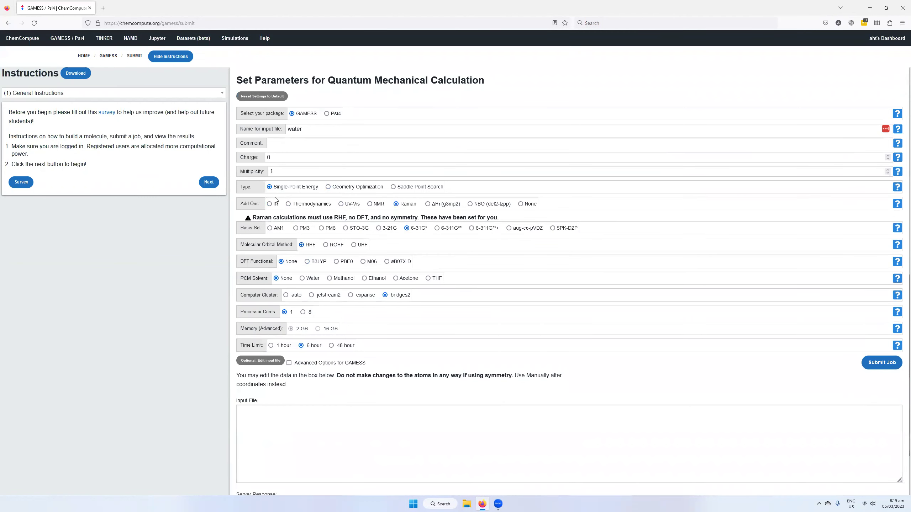
click(270, 203)
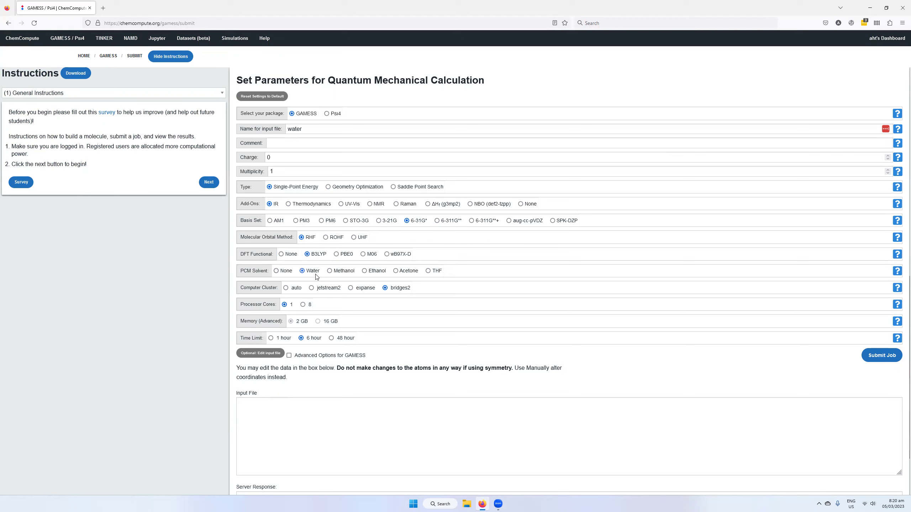
click(304, 305)
scroll(410, 369, down, 2)
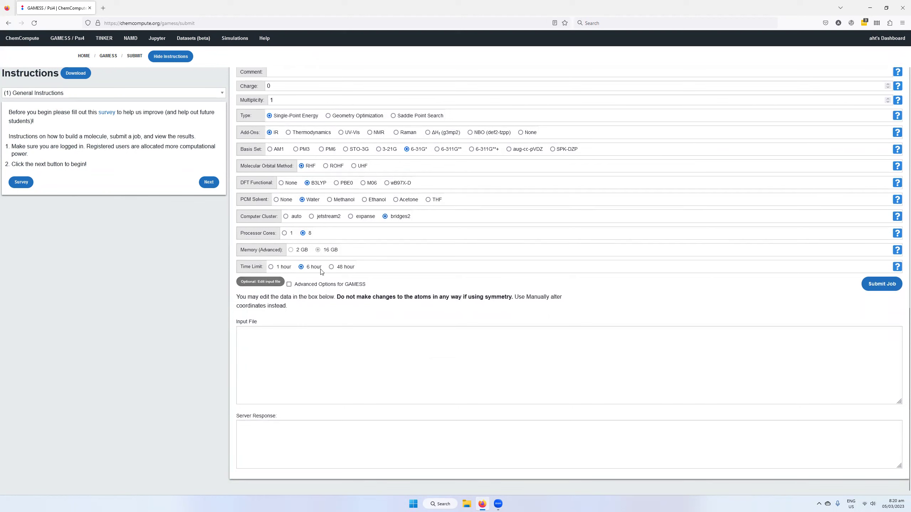
Step: Submit the water job and review its successful results as job 553491
click(892, 288)
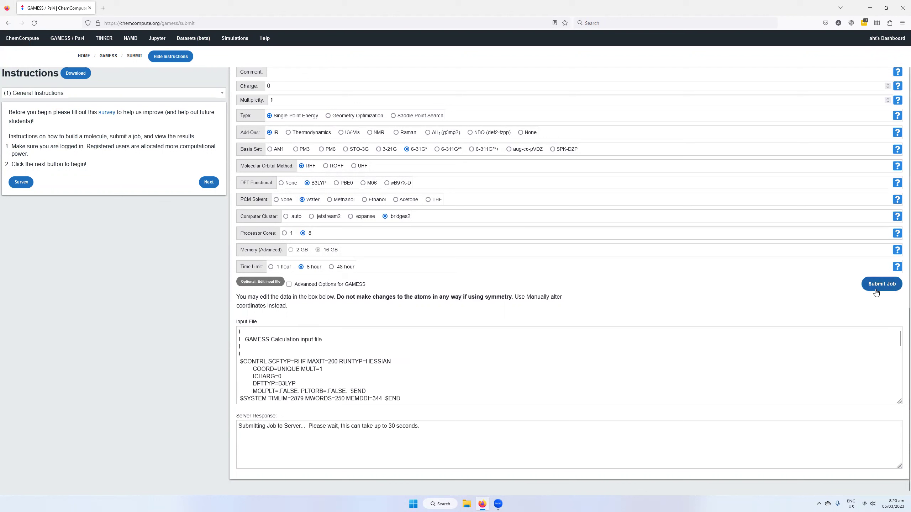
scroll(513, 351, down, 3)
scroll(513, 351, down, 3)
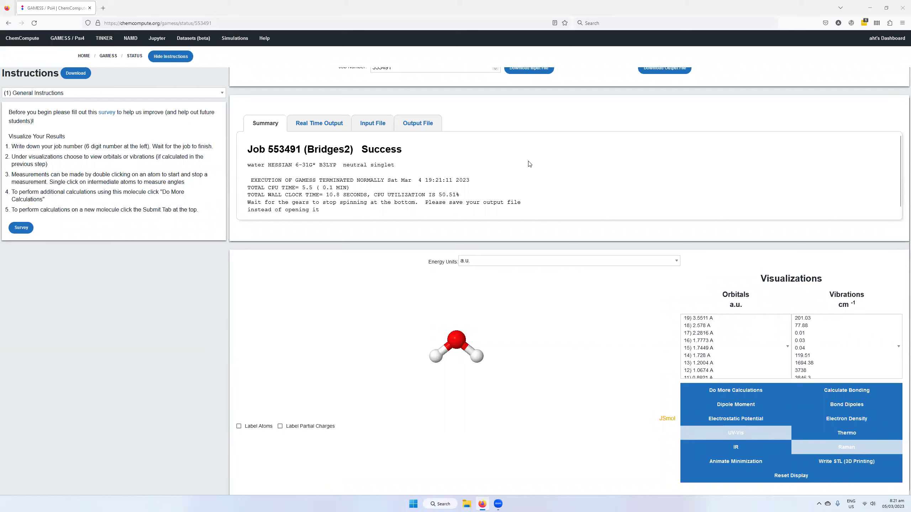
Step: Compare orbitals 7, 5 and 6 of water, settling on orbital 6 (0.0822 A)
scroll(530, 165, down, 1)
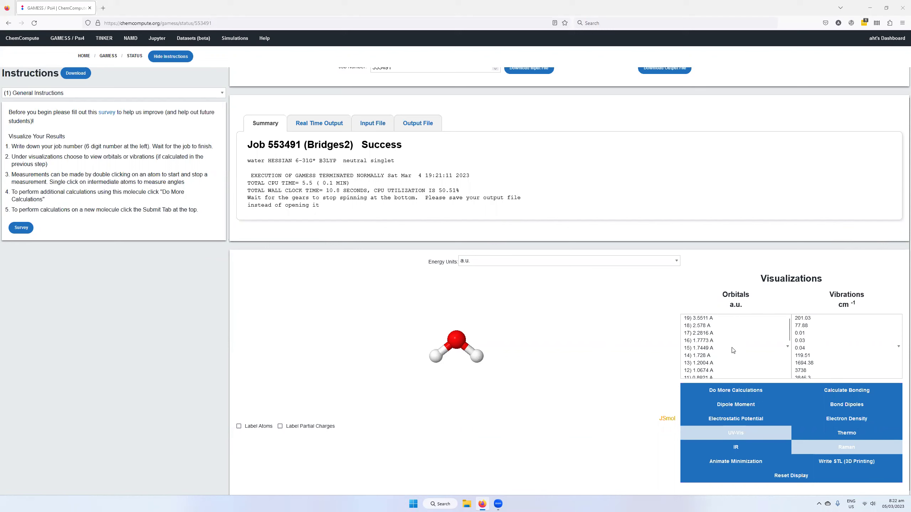
scroll(733, 351, down, 5)
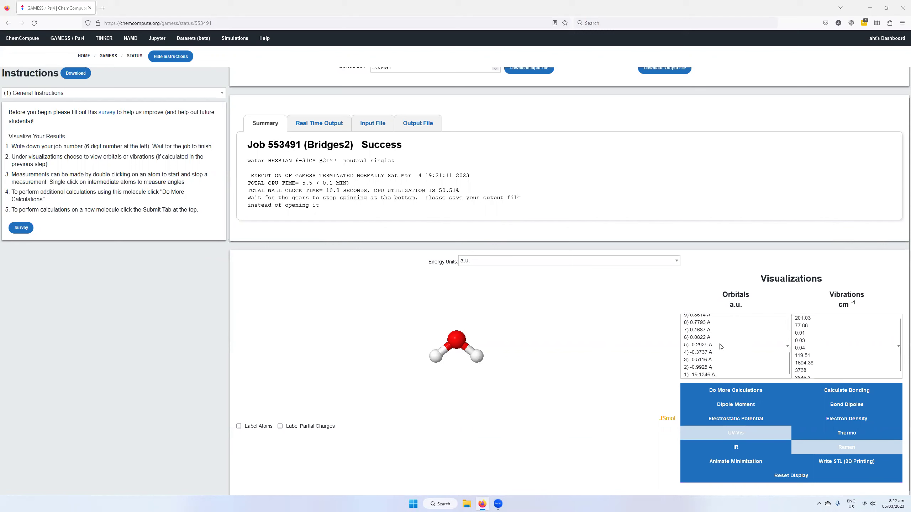
click(713, 331)
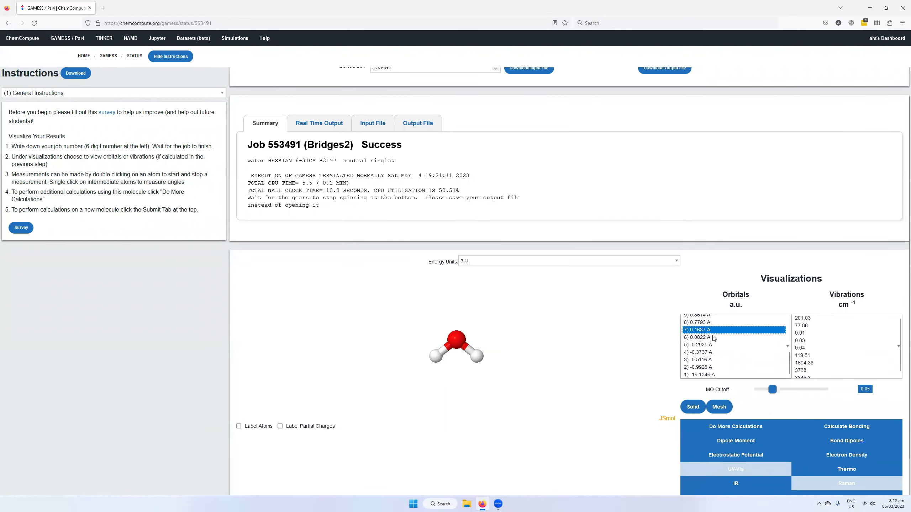
click(714, 338)
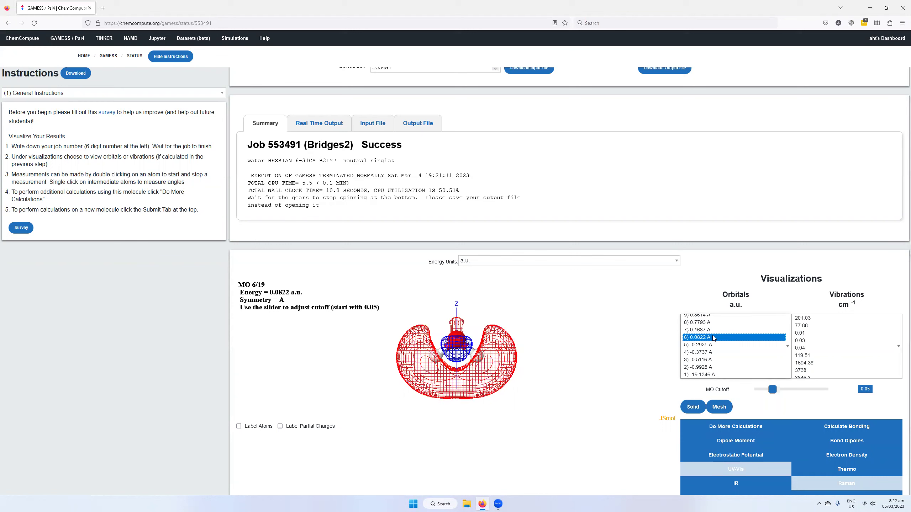
click(715, 346)
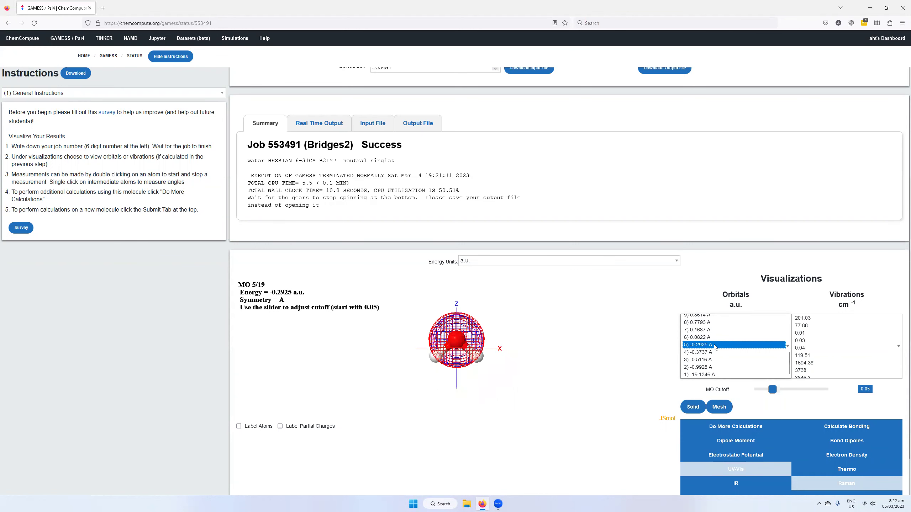
drag(594, 347, 504, 361)
click(701, 338)
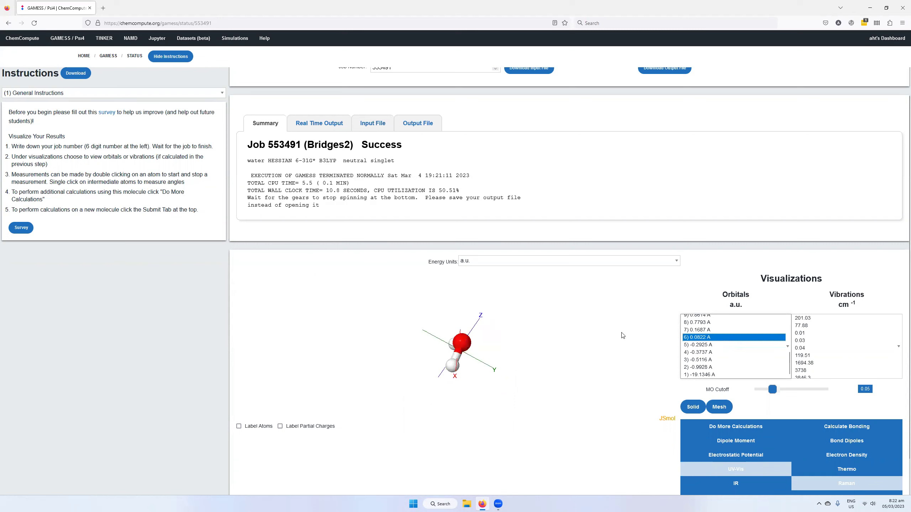
drag(544, 319, 498, 300)
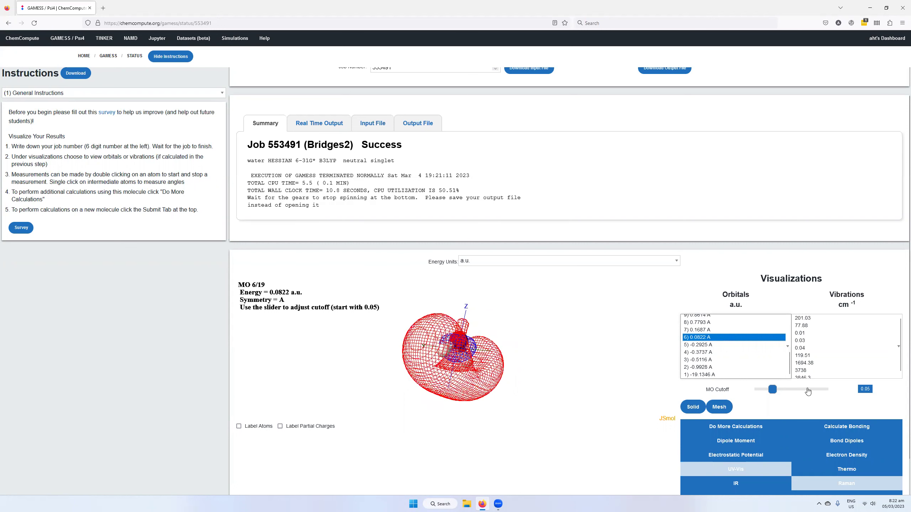
Step: Lower the MO cutoff to 0.01 and render the orbital as a mesh
drag(772, 390, 721, 390)
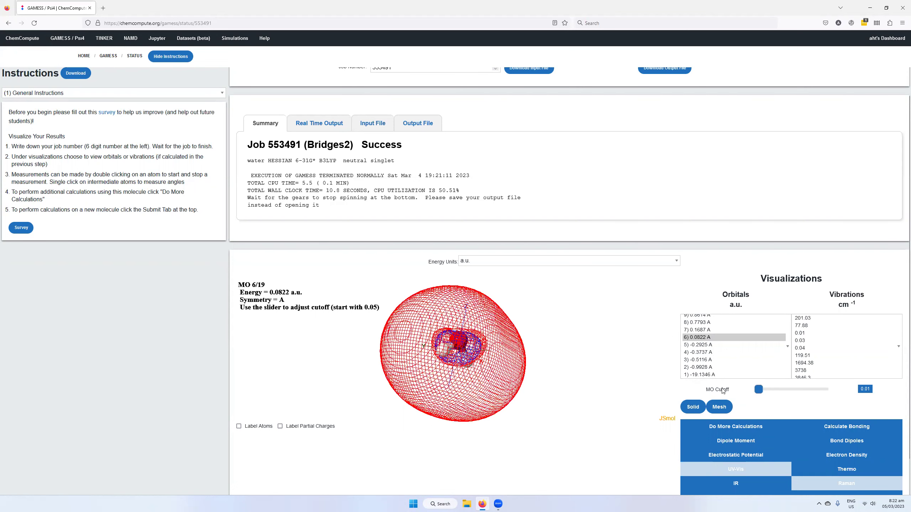
click(687, 412)
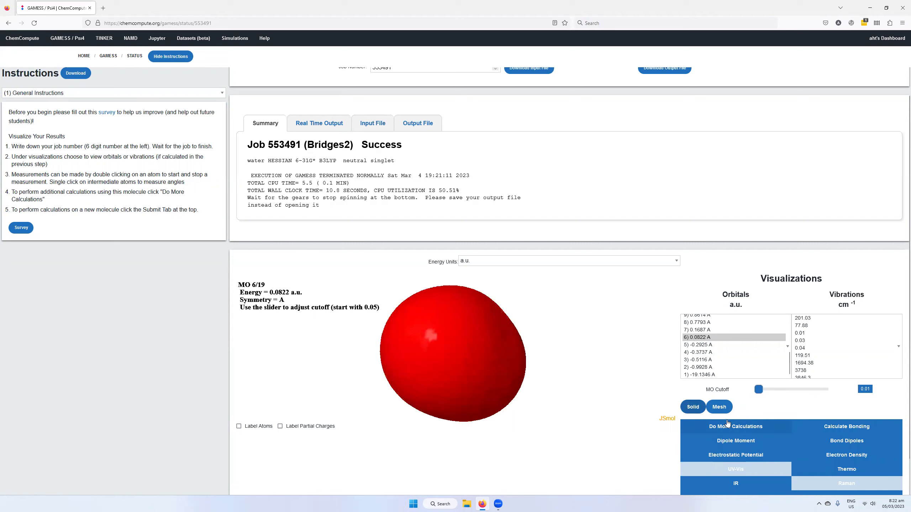
click(721, 409)
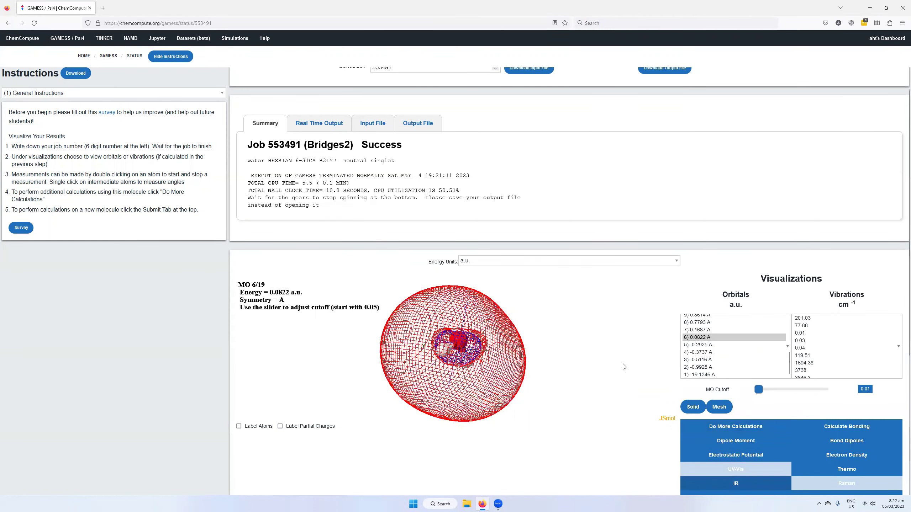
Step: Open the water job's Output File tab to view the GAMESS log
scroll(620, 383, down, 5)
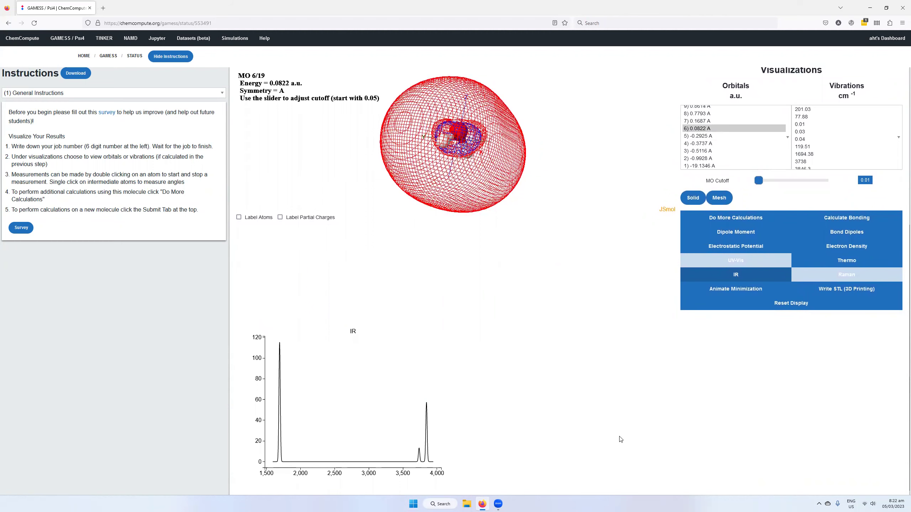
scroll(618, 437, up, 6)
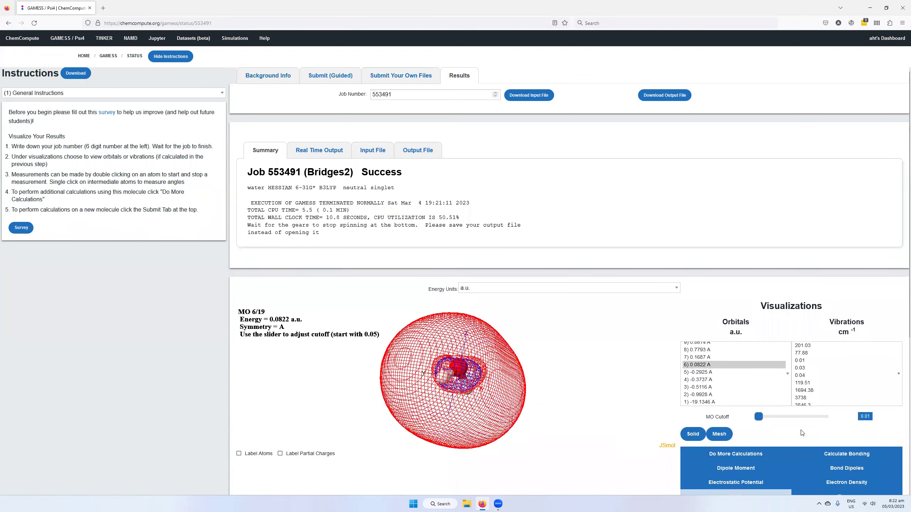
scroll(622, 437, down, 6)
scroll(670, 413, up, 8)
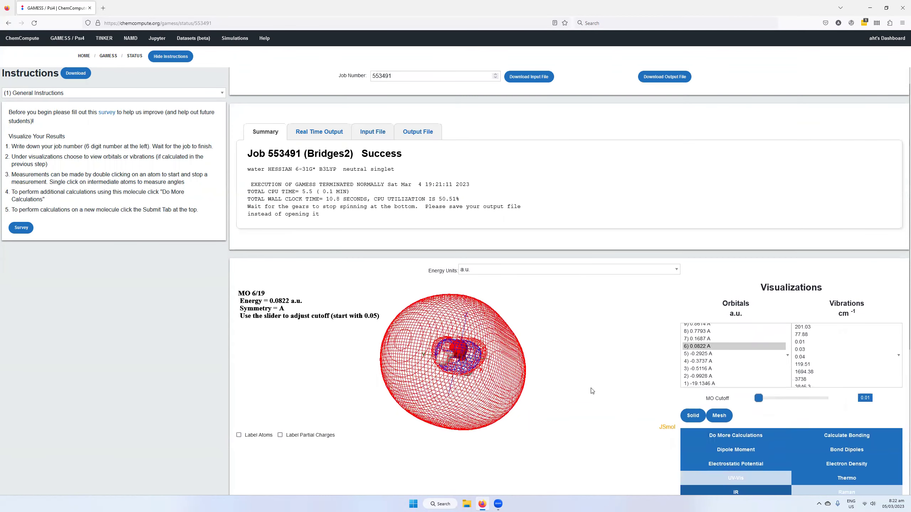
click(420, 139)
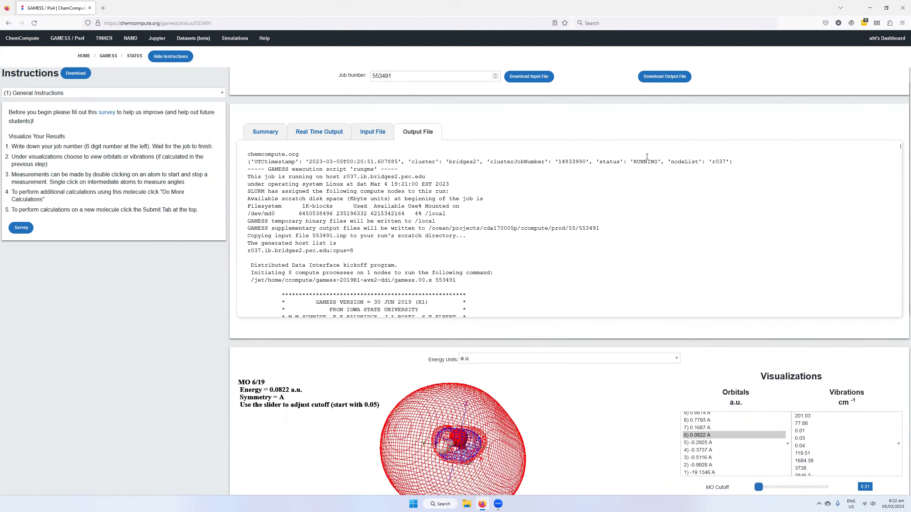
Step: Download the output file water.out and the input file water.inp
click(676, 83)
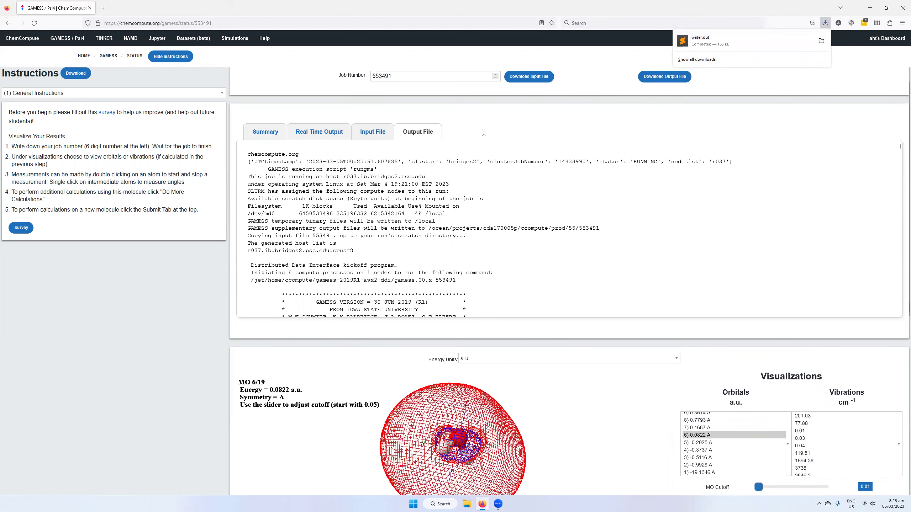
click(523, 76)
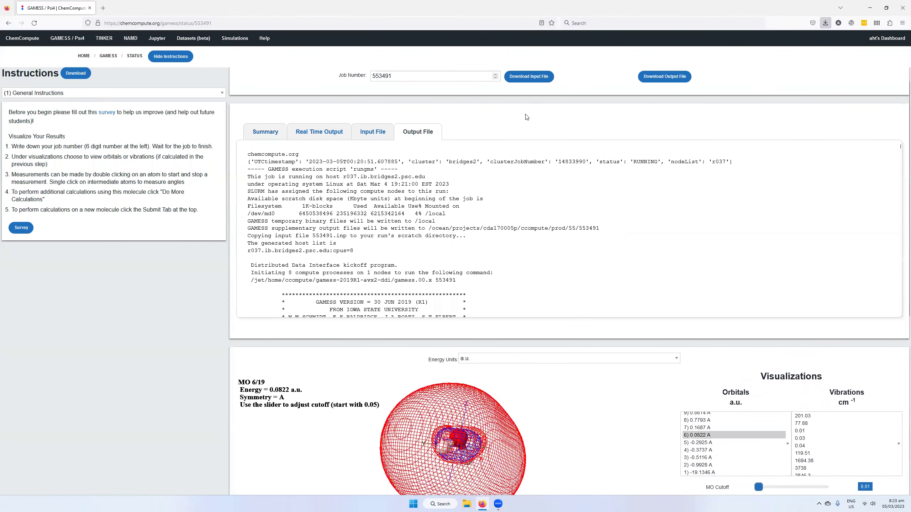
scroll(527, 119, up, 1)
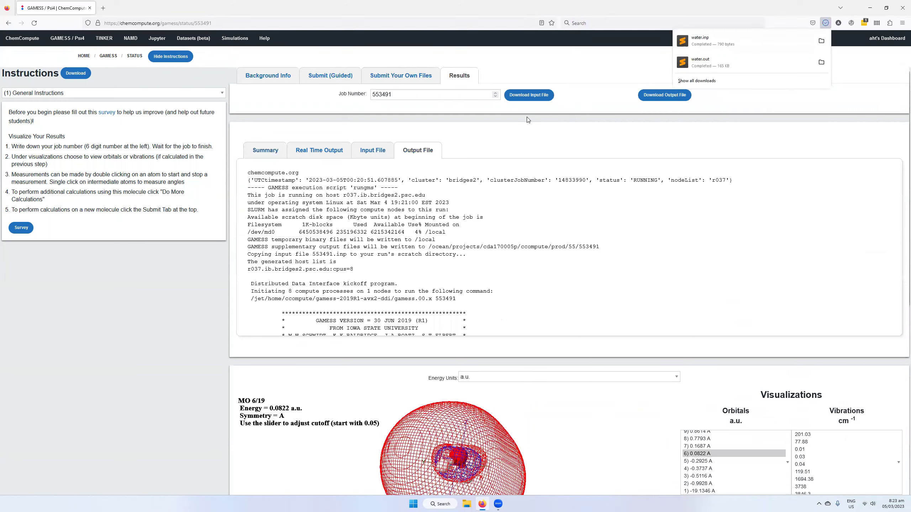
Step: Attach methane.inp from Desktop > gamess_run to the own-file upload form
click(428, 77)
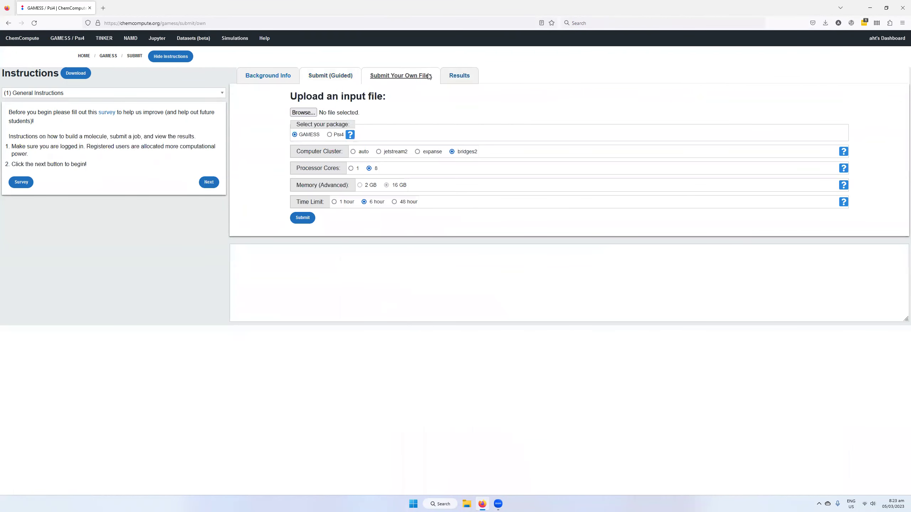
click(315, 110)
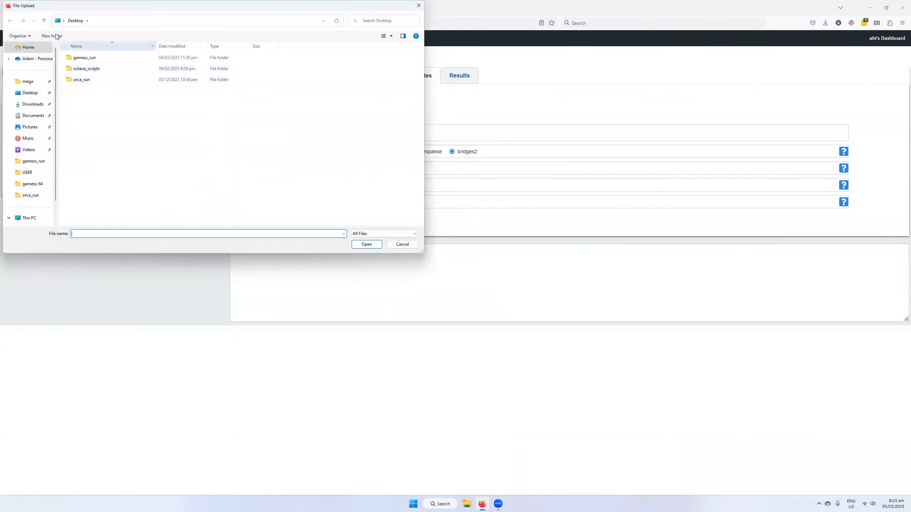
double_click(81, 58)
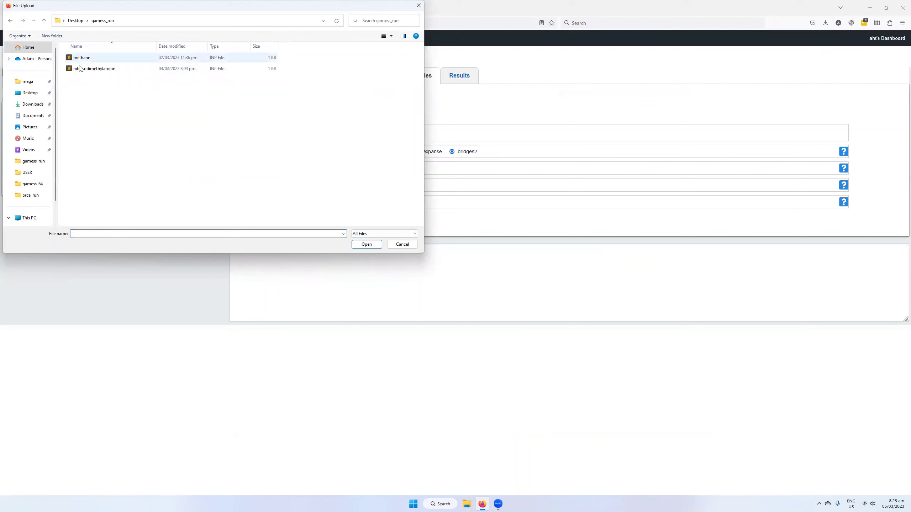
double_click(83, 58)
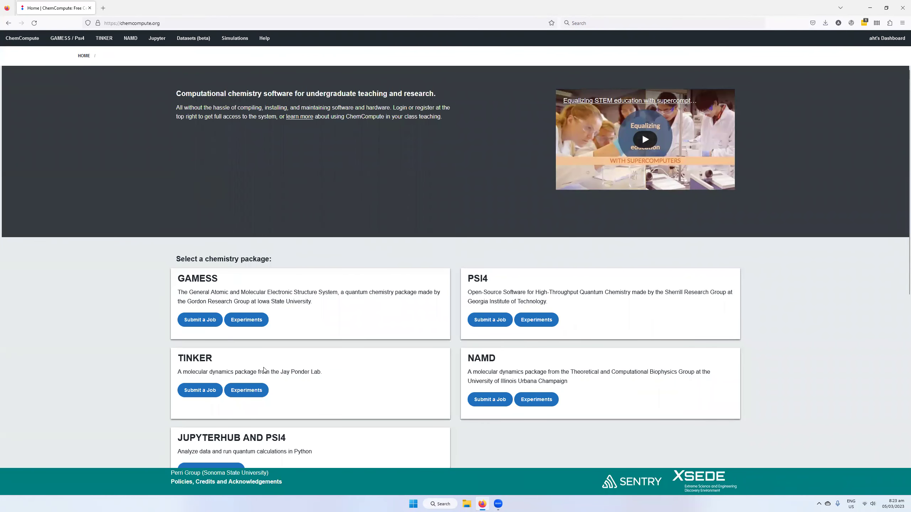
click(202, 315)
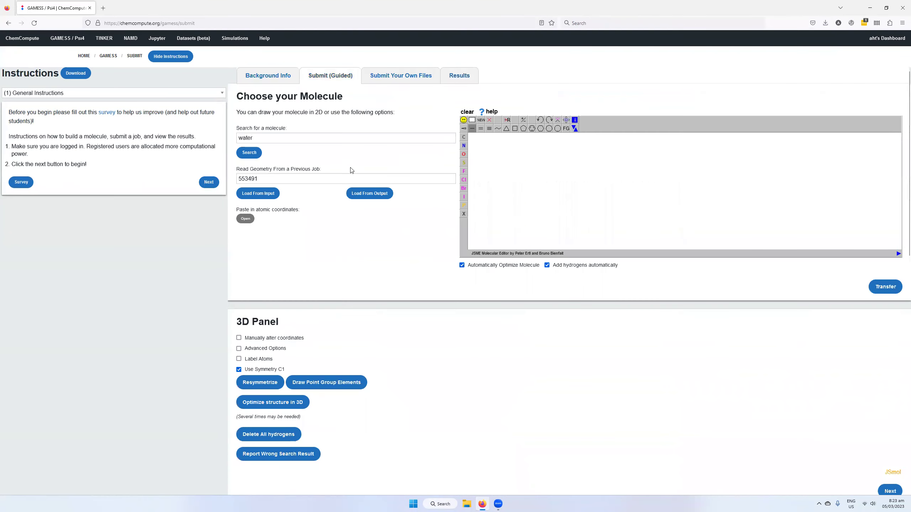
click(413, 83)
click(314, 114)
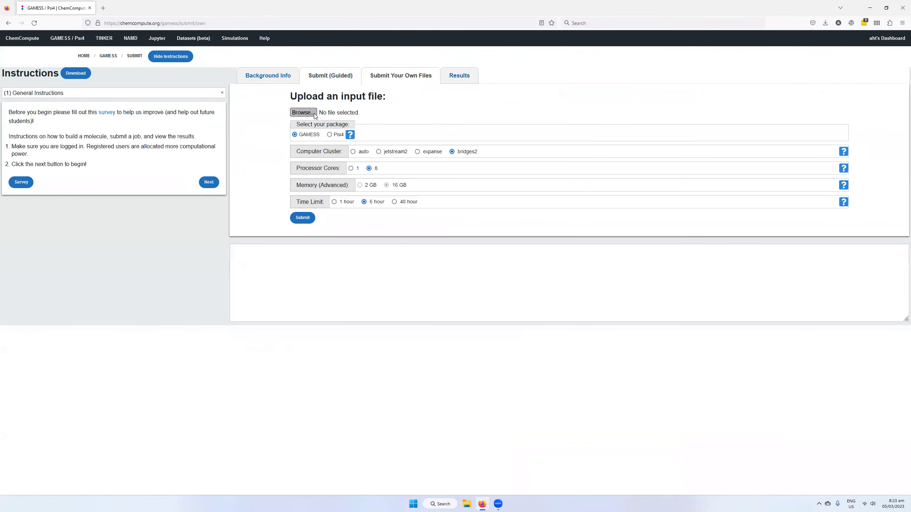
click(86, 57)
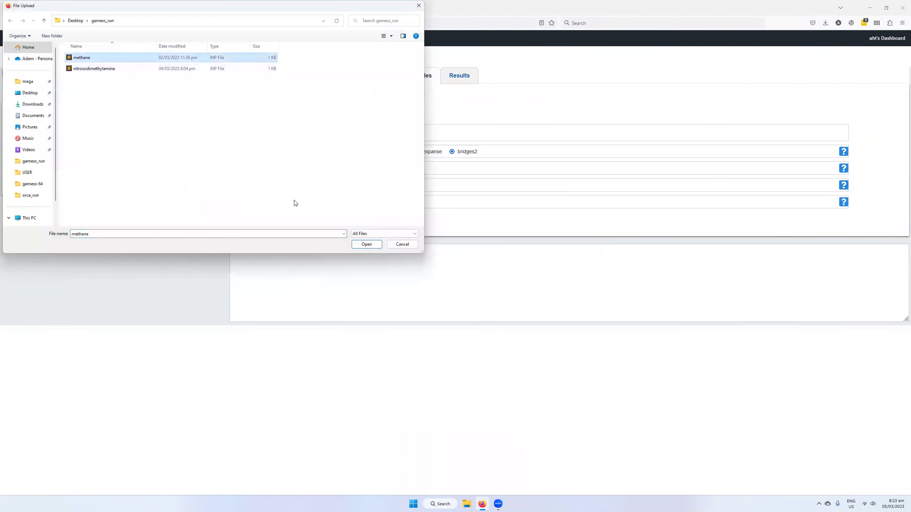
click(364, 244)
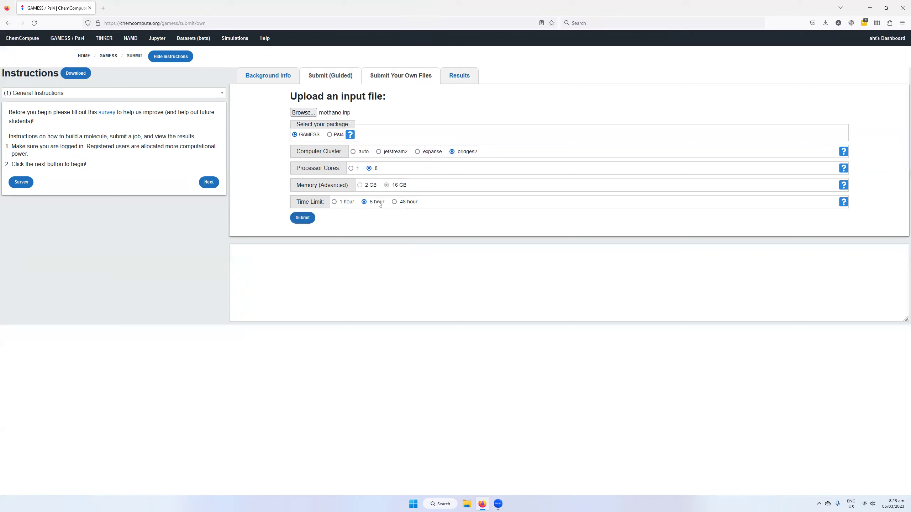
Step: Run methane job 553492 and, once it succeeds, download its output file 553492.out
click(310, 216)
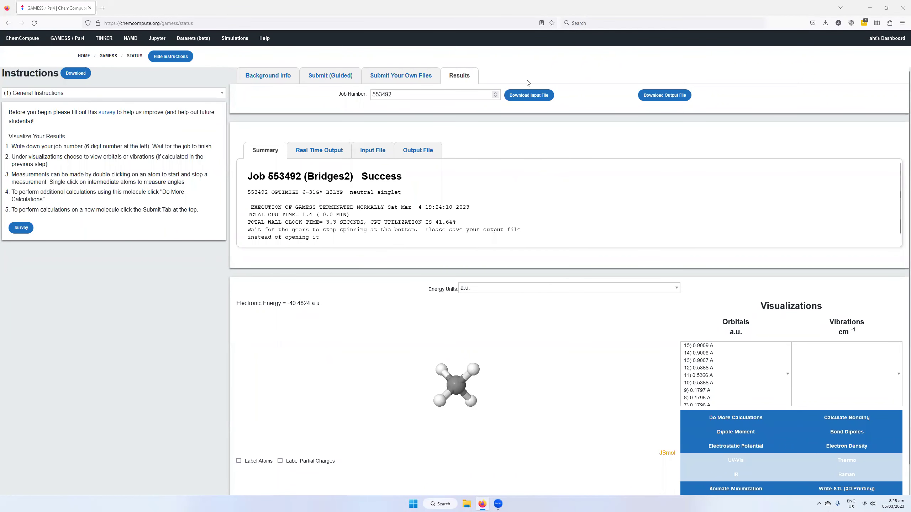
click(672, 96)
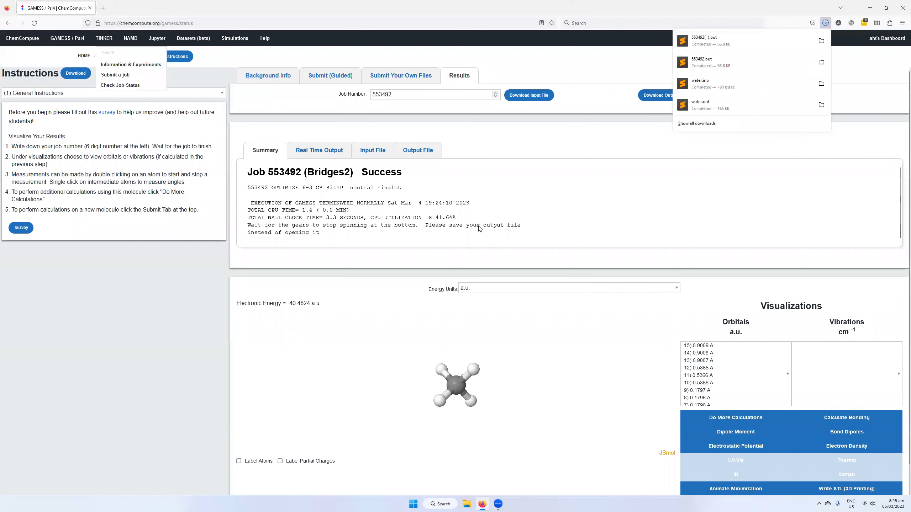
Step: Rotate the methane molecule and briefly show its 0.16 partial charge labels, then hide them
scroll(479, 229, down, 1)
mouse_move(462, 380)
mouse_down()
mouse_move(457, 397)
mouse_move(476, 380)
mouse_move(464, 374)
mouse_up()
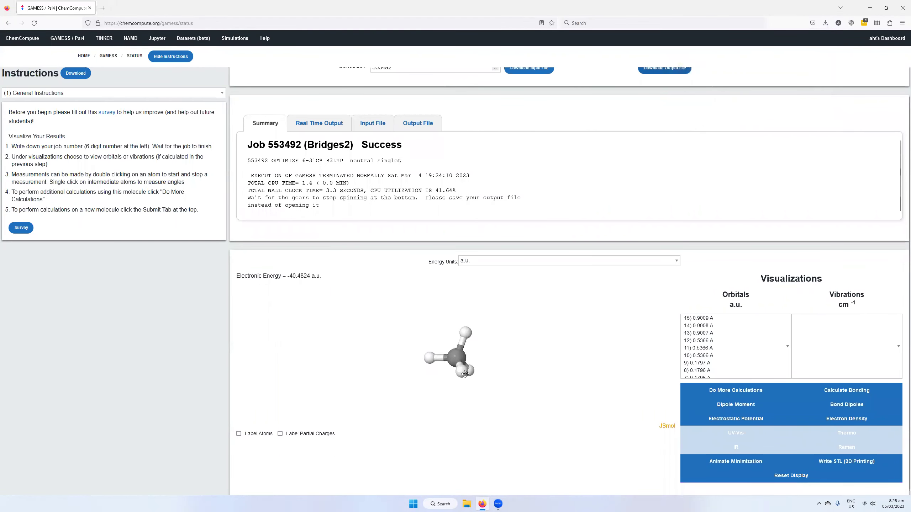
click(324, 434)
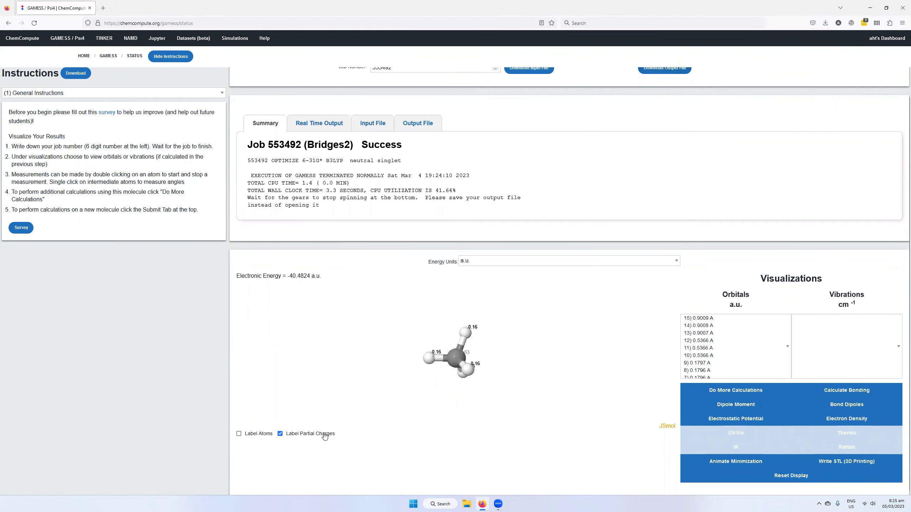
click(324, 434)
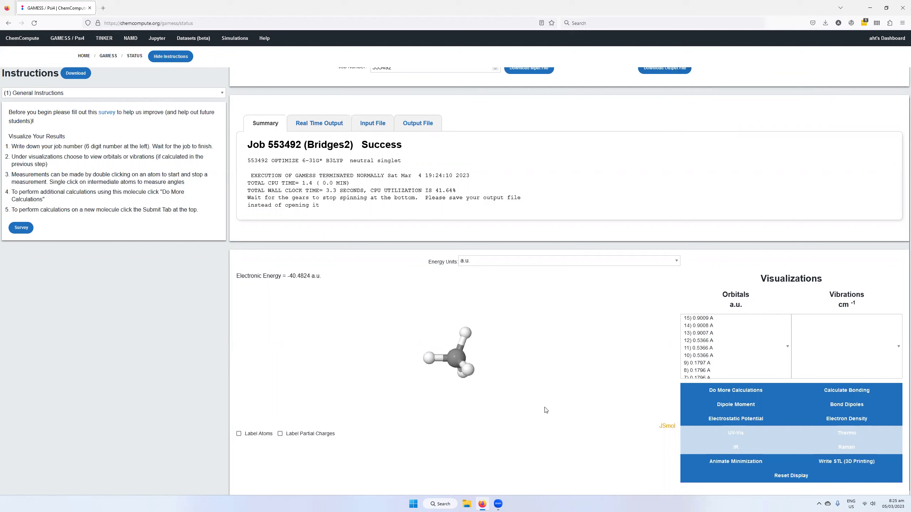
Step: Display methane's orbital 6 of 15 (0.1209 a.u.) as a surface, cancelling the STL export
scroll(752, 347, down, 3)
click(749, 338)
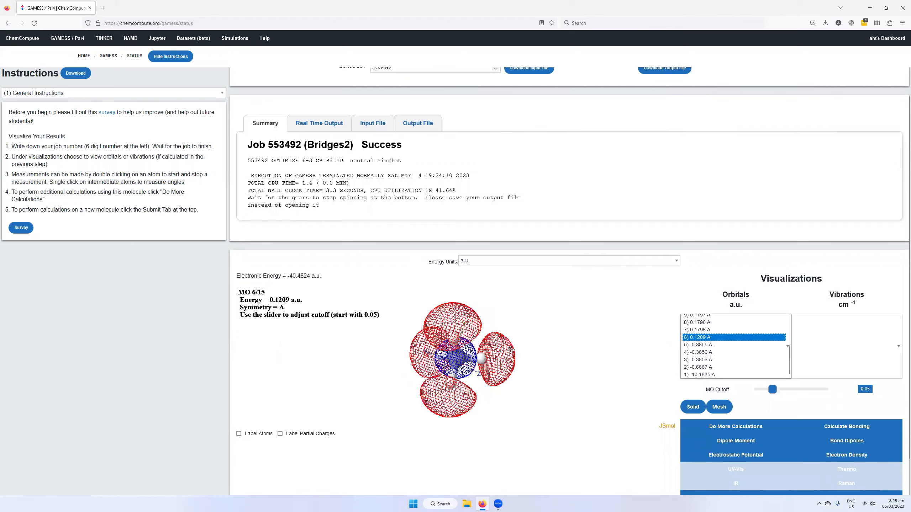
drag(510, 351, 494, 238)
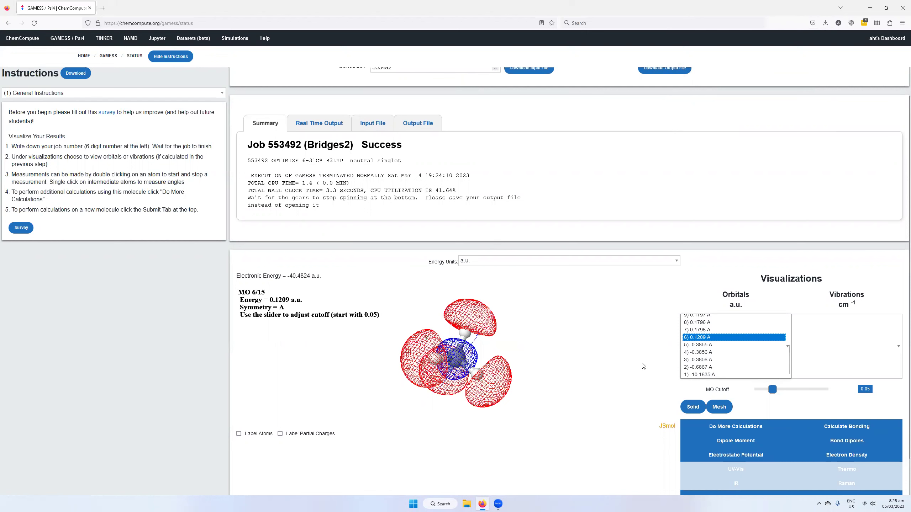
scroll(738, 412, up, 1)
scroll(790, 410, down, 2)
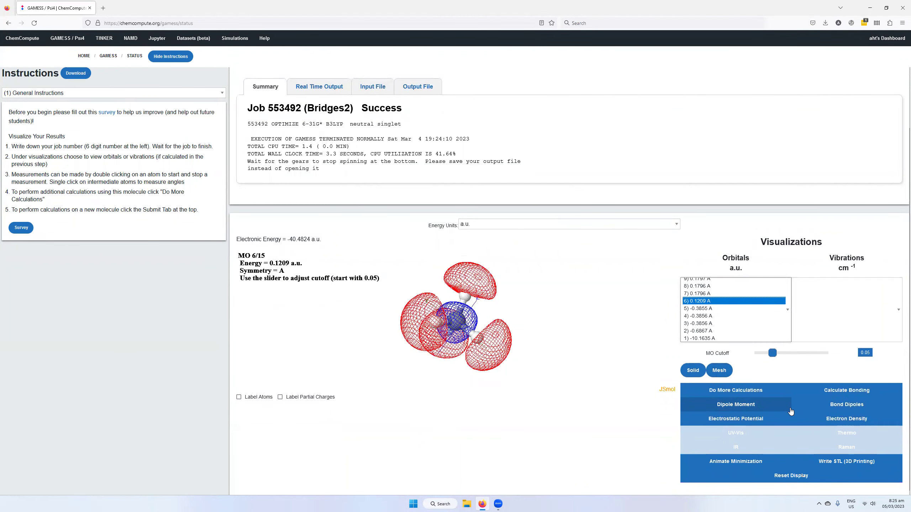
click(834, 463)
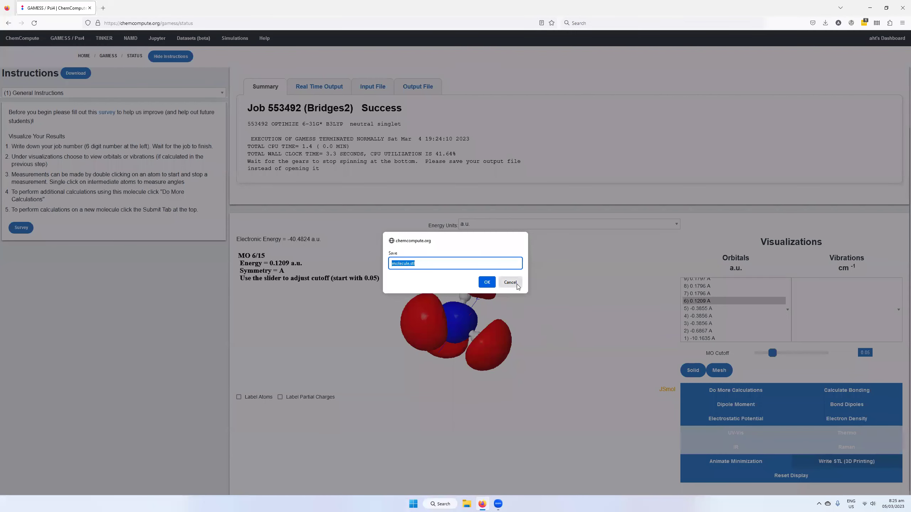
click(515, 284)
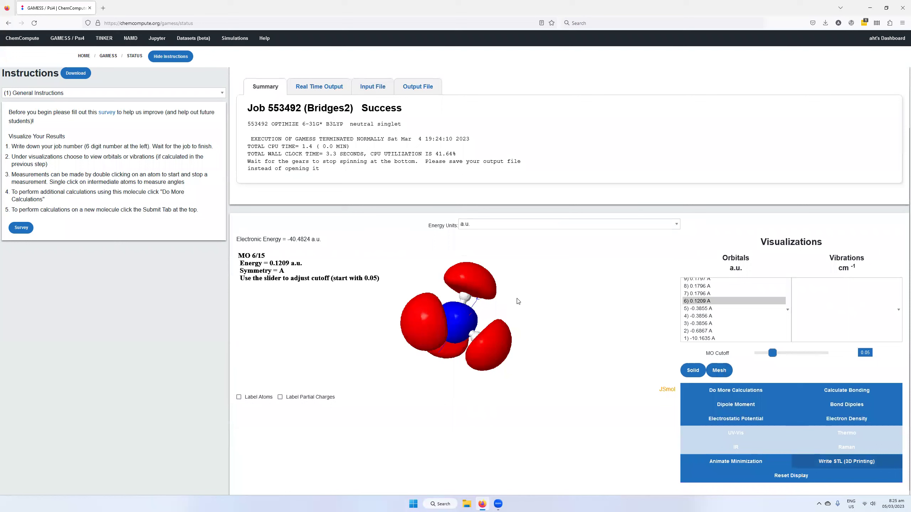